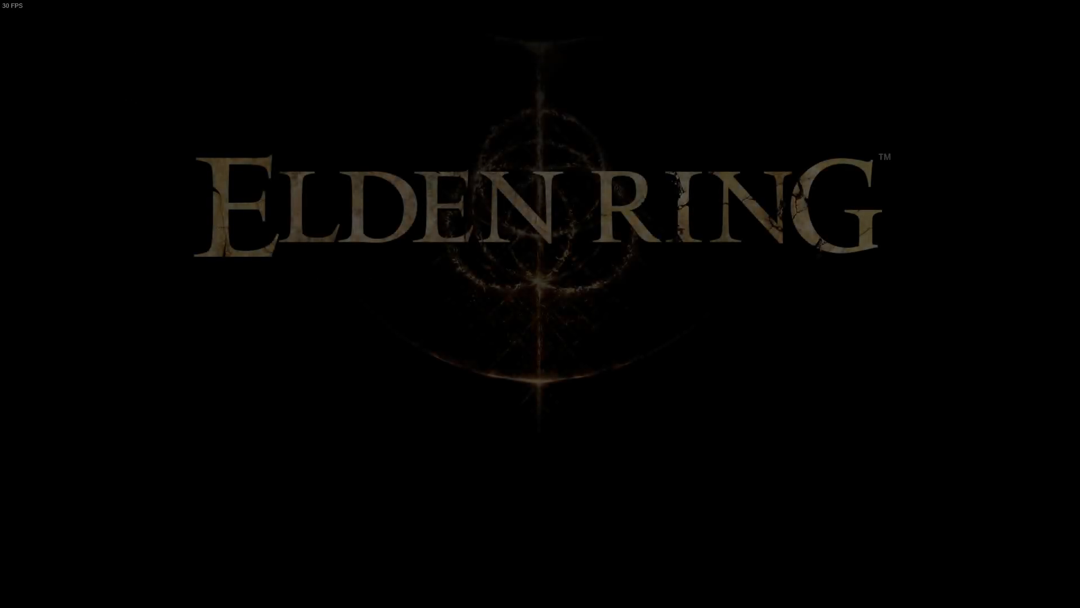
left_click(799, 485)
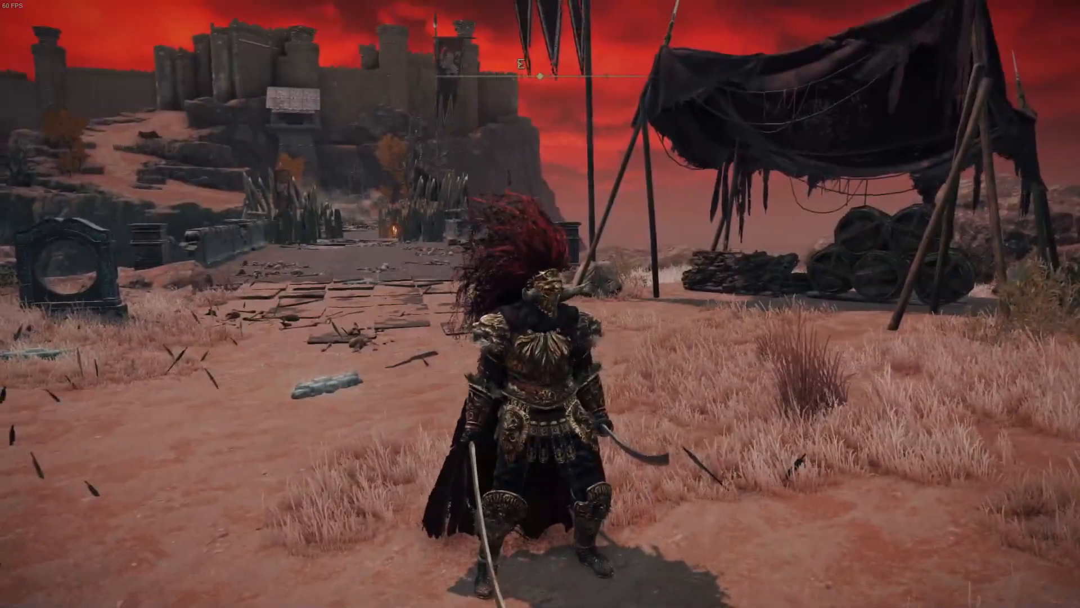
key("w")
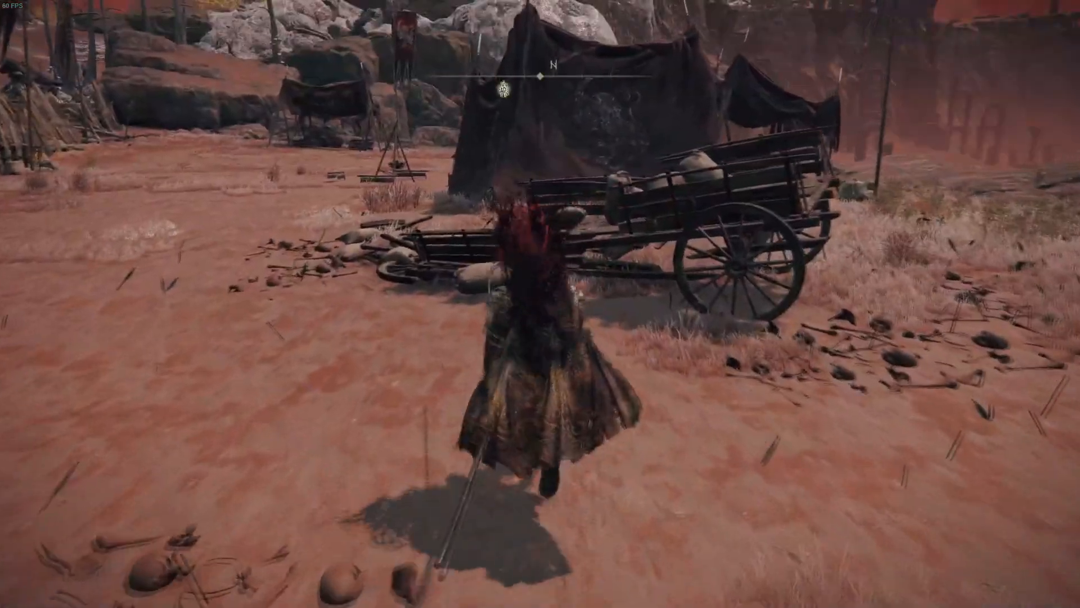
key("s")
key("a")
key("s")
key("a")
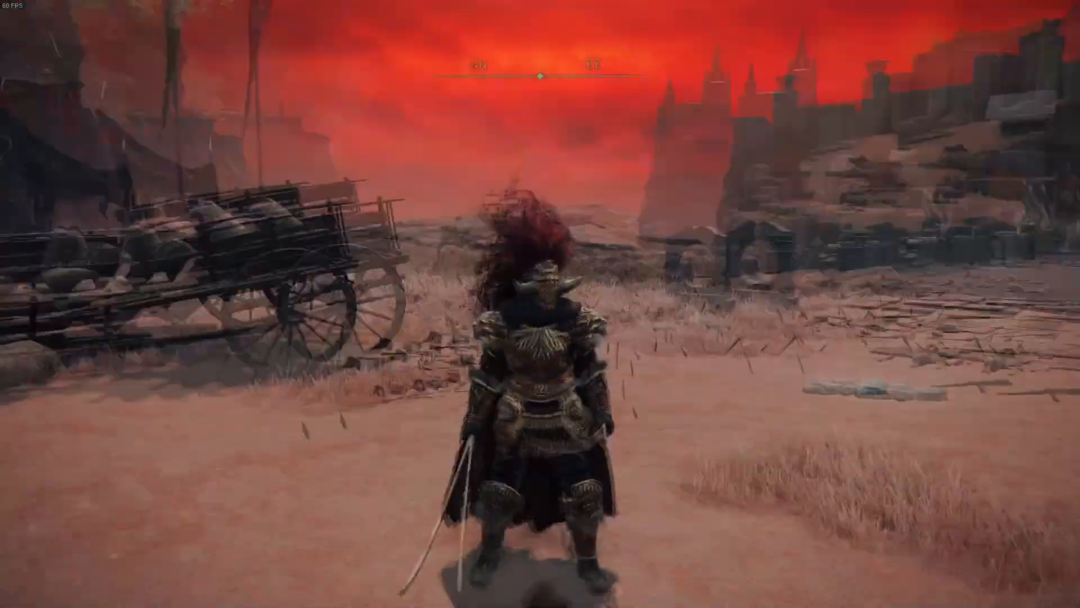
key("s")
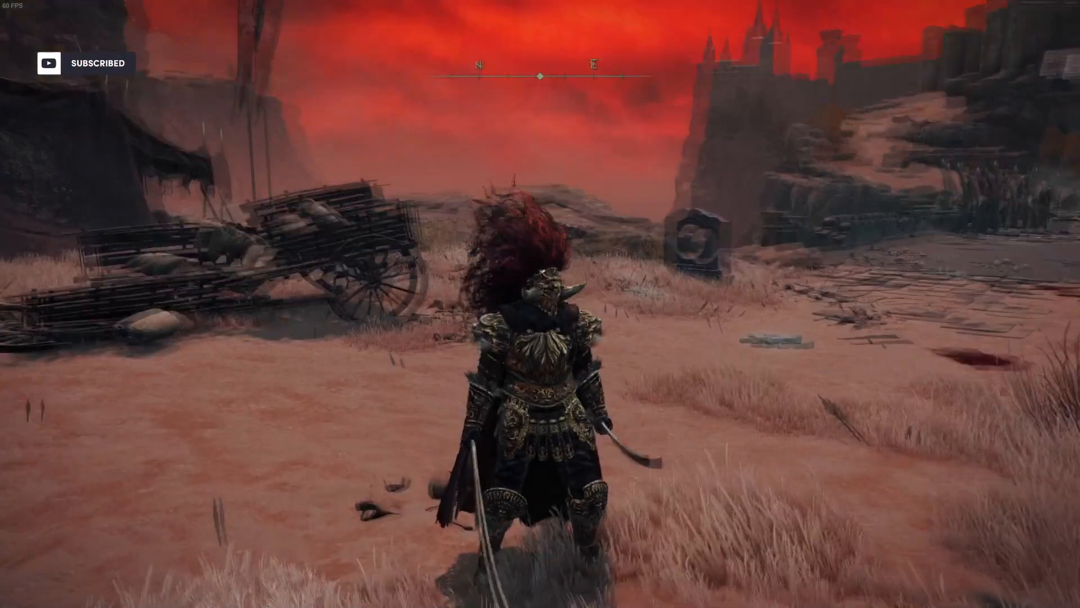
Save the game and return to the desktop
key("Escape")
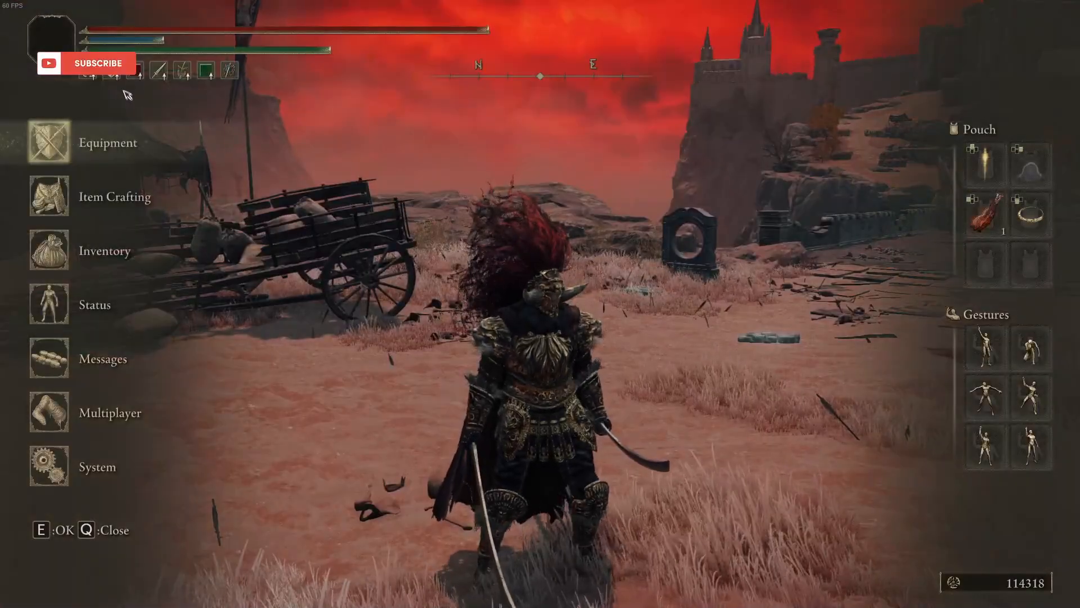
left_click(97, 466)
left_click(670, 108)
left_click(655, 427)
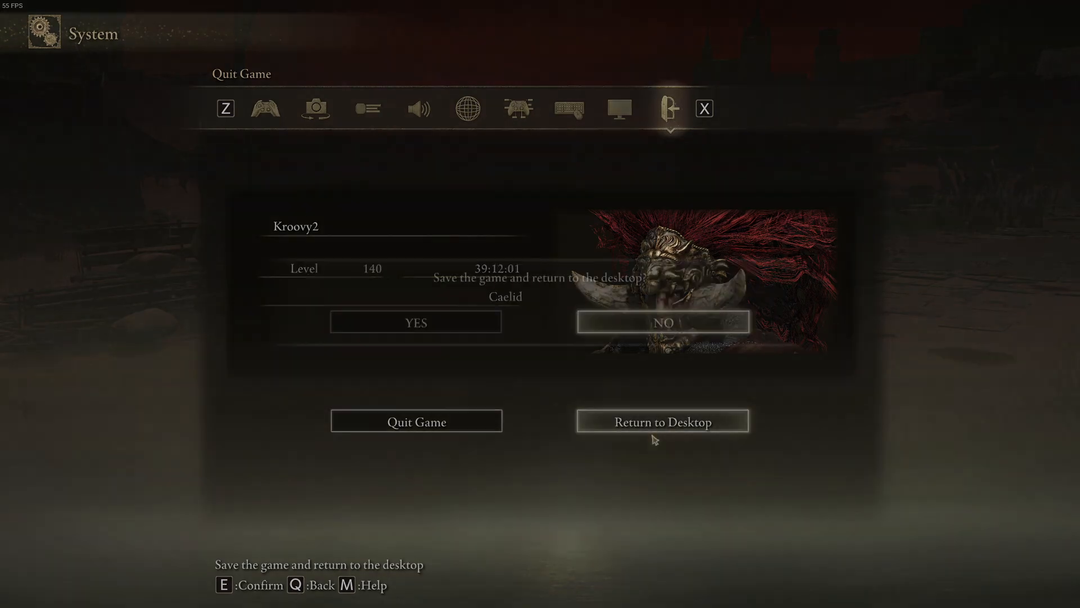
left_click(434, 322)
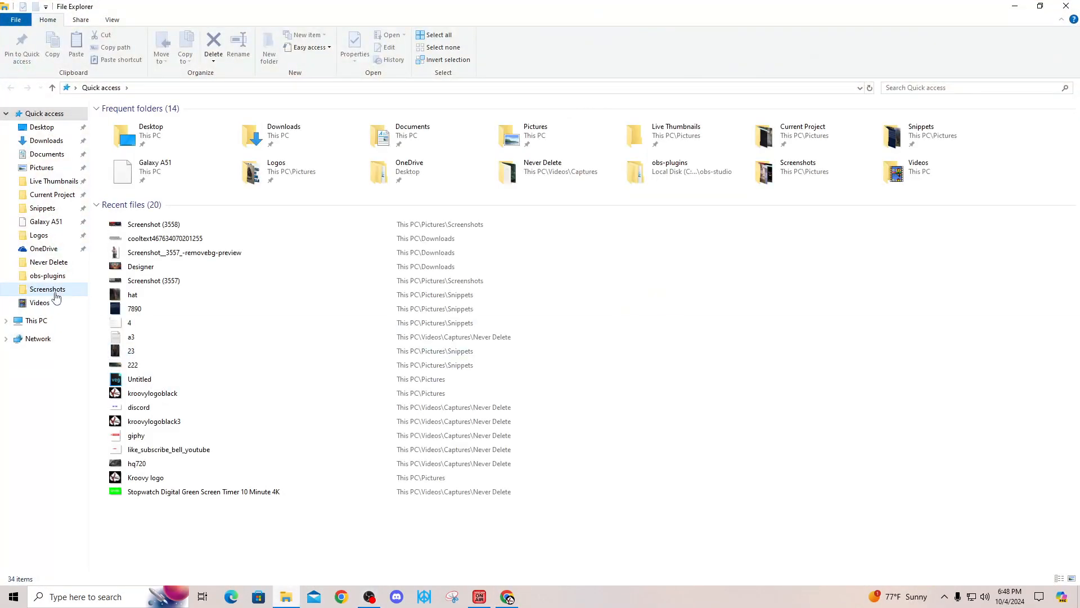
Open Screenshot (3558) from the Screenshots folder in Paint and crop it to the armored character, about 443 × 731 px
left_click(47, 289)
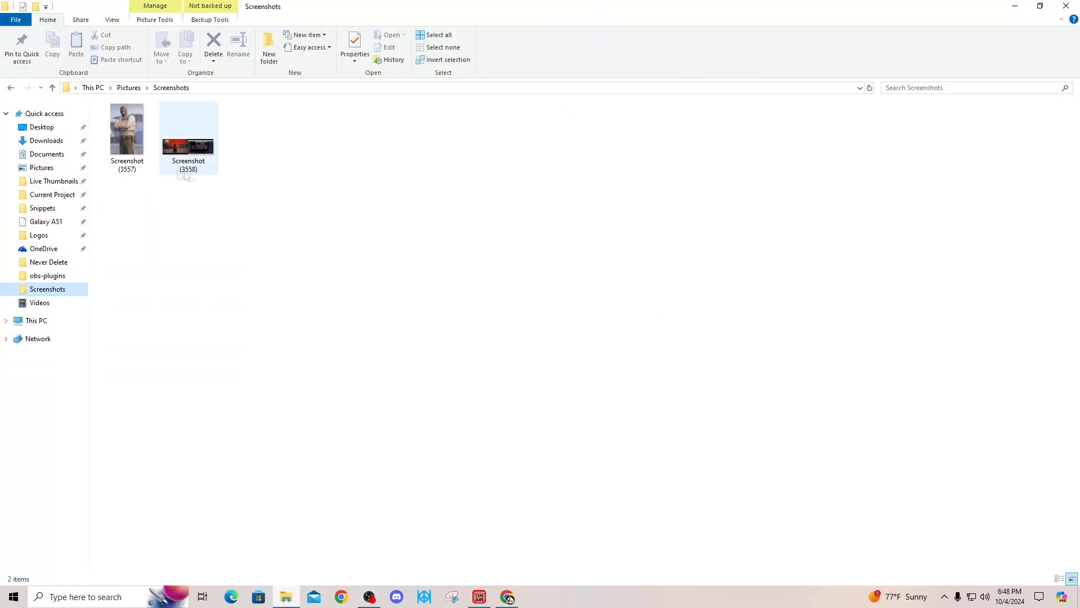
left_click(191, 147)
right_click(198, 163)
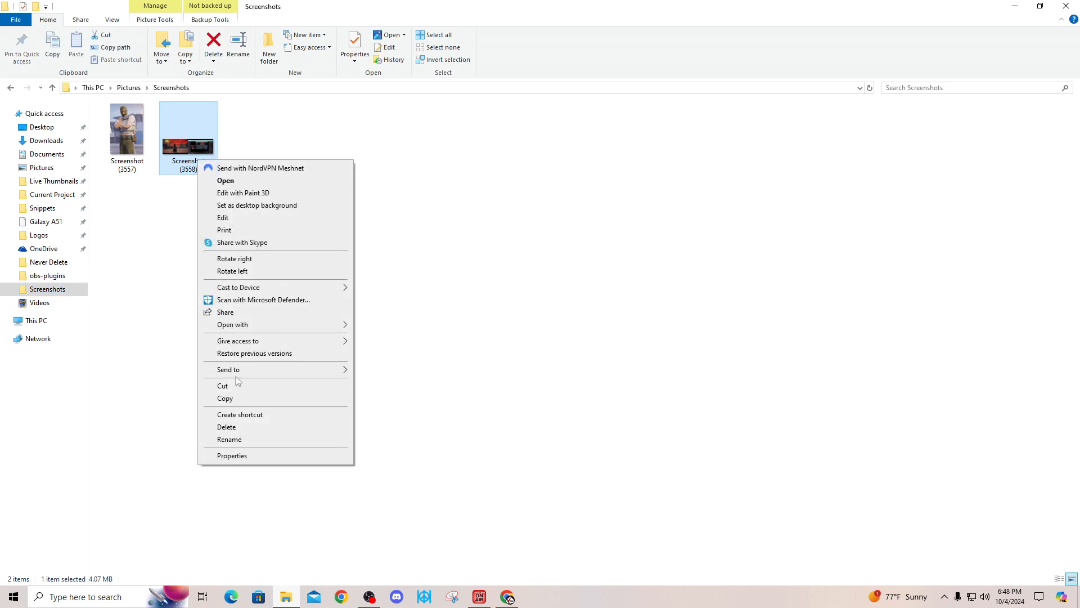
mouse_move(239, 325)
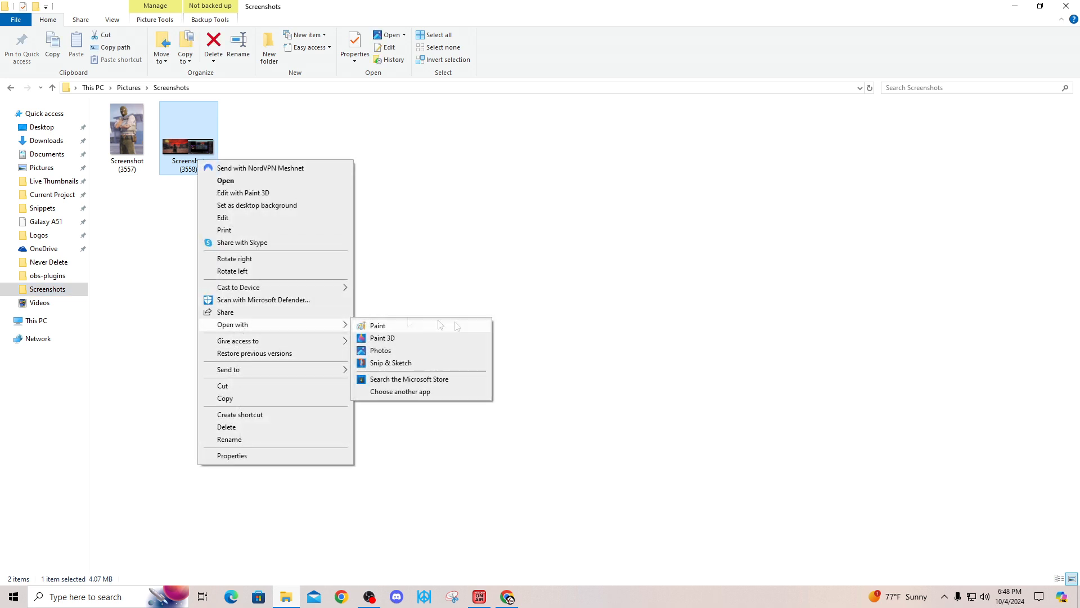
left_click(379, 325)
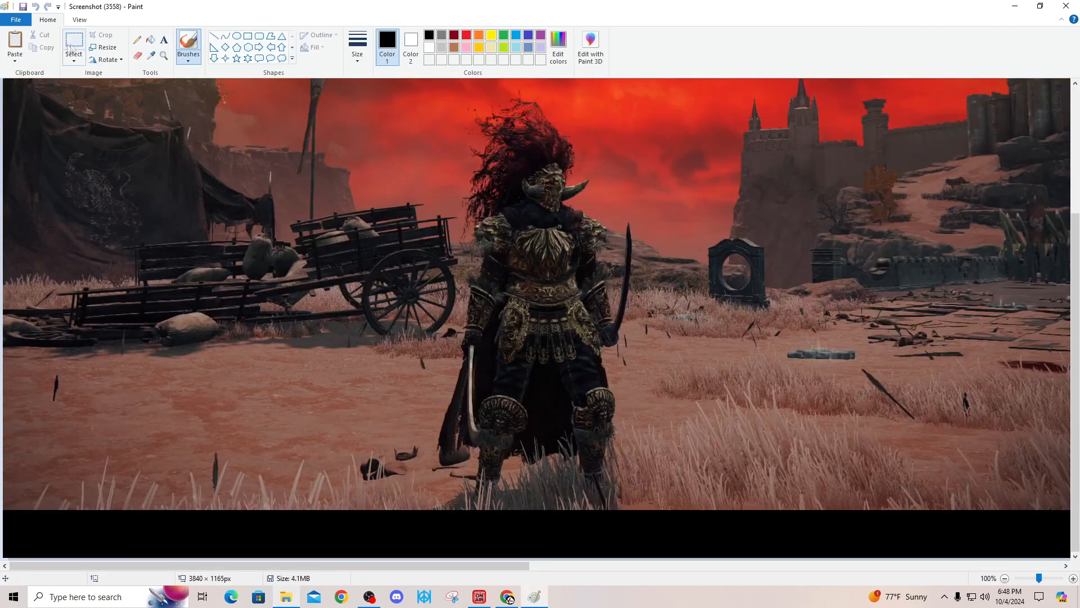
left_click(70, 47)
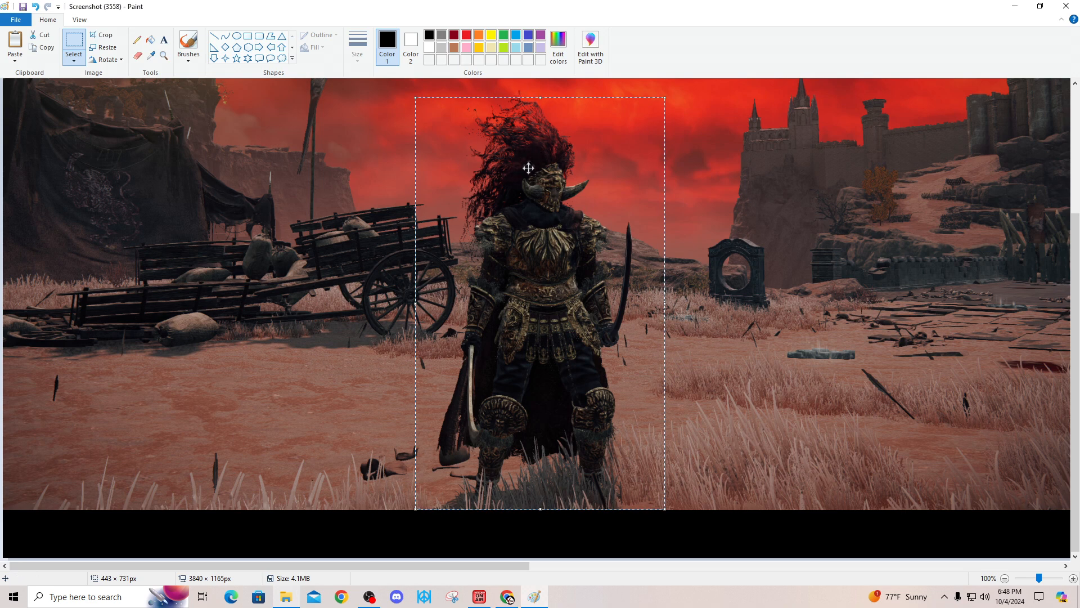
left_click(107, 38)
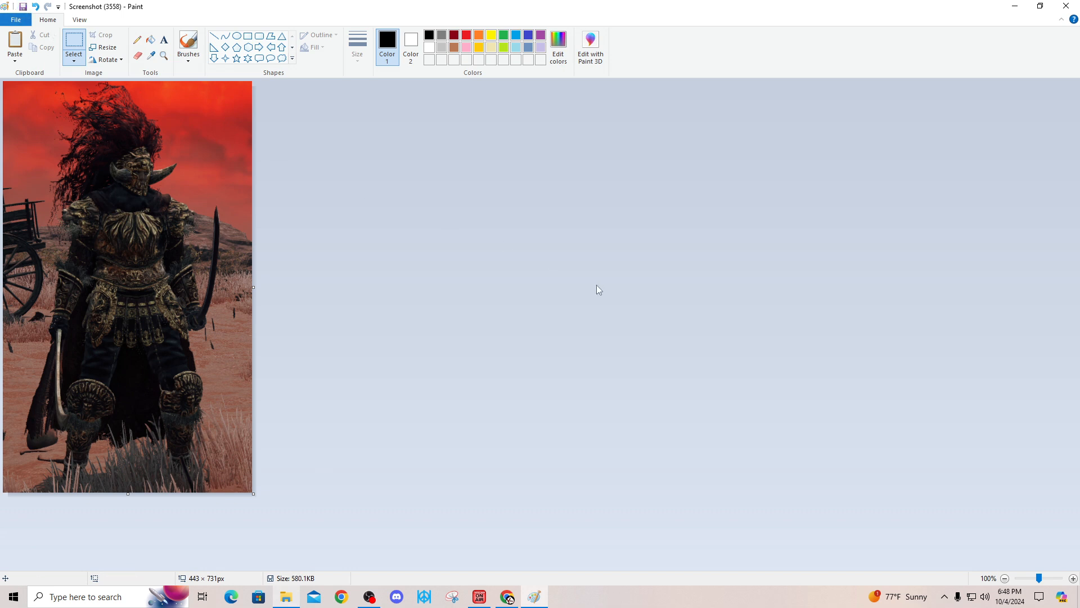
Switch to Chrome, maximize its window and go to the remove.bg website
left_click(507, 597)
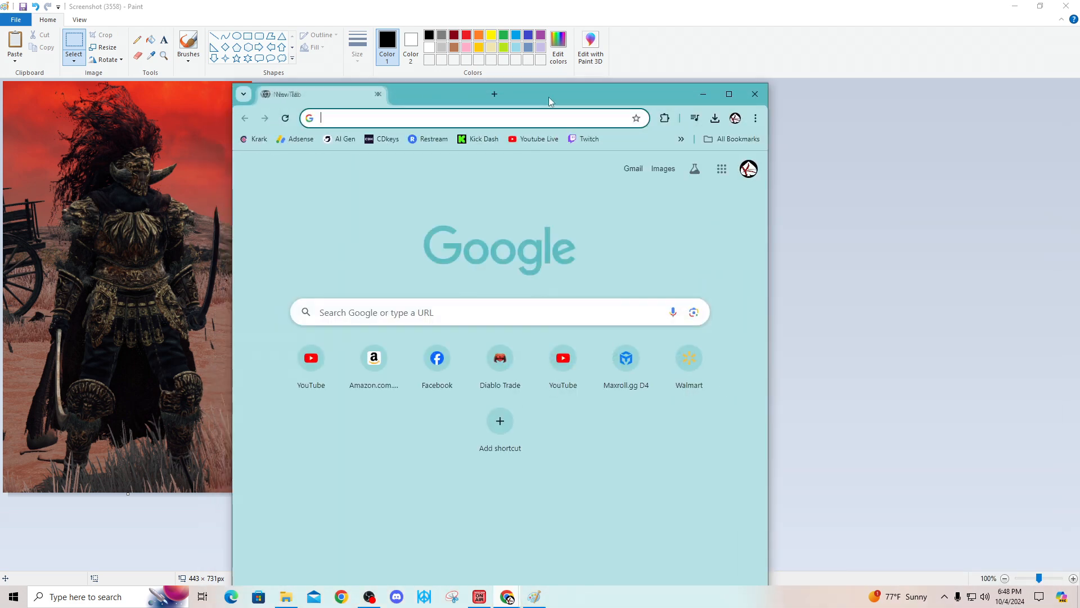
double_click(549, 97)
left_click(294, 37)
type("remove.bg")
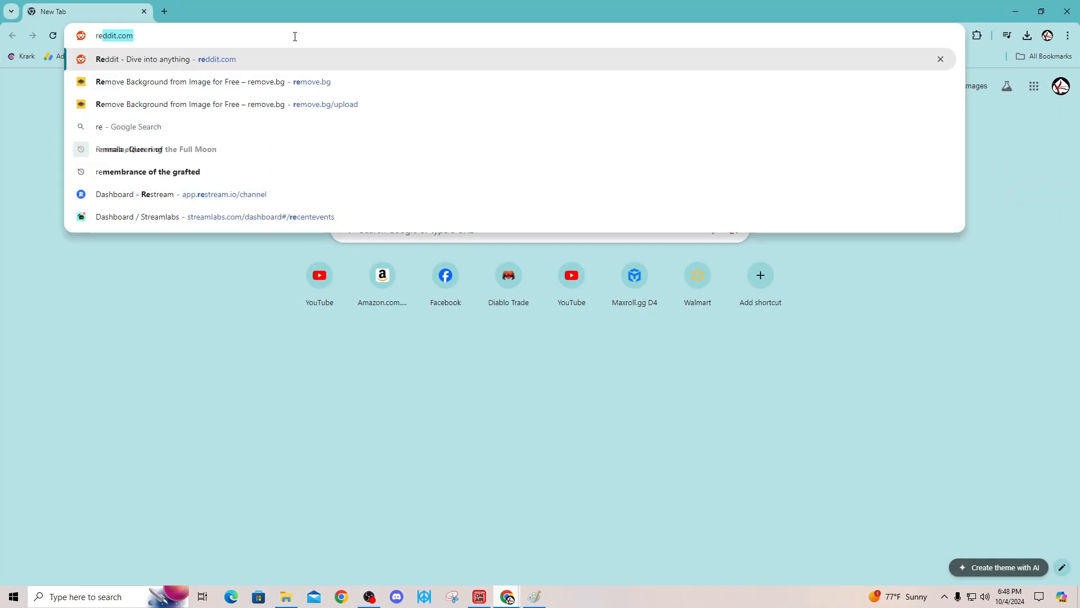
key("Return")
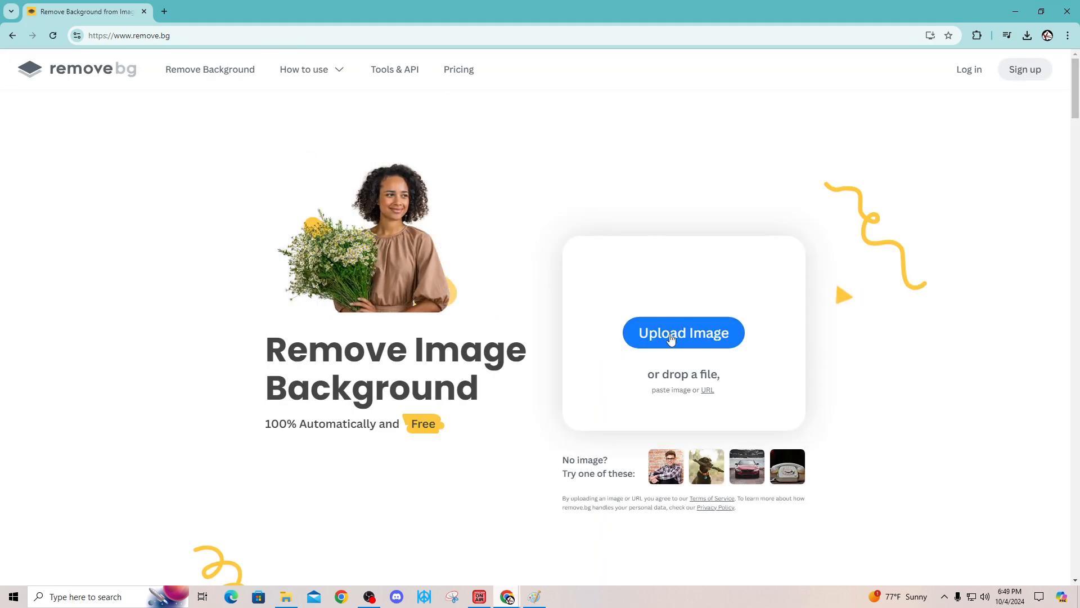
Upload Screenshot (3558) for background removal and download the standard-resolution cutout
left_click(698, 338)
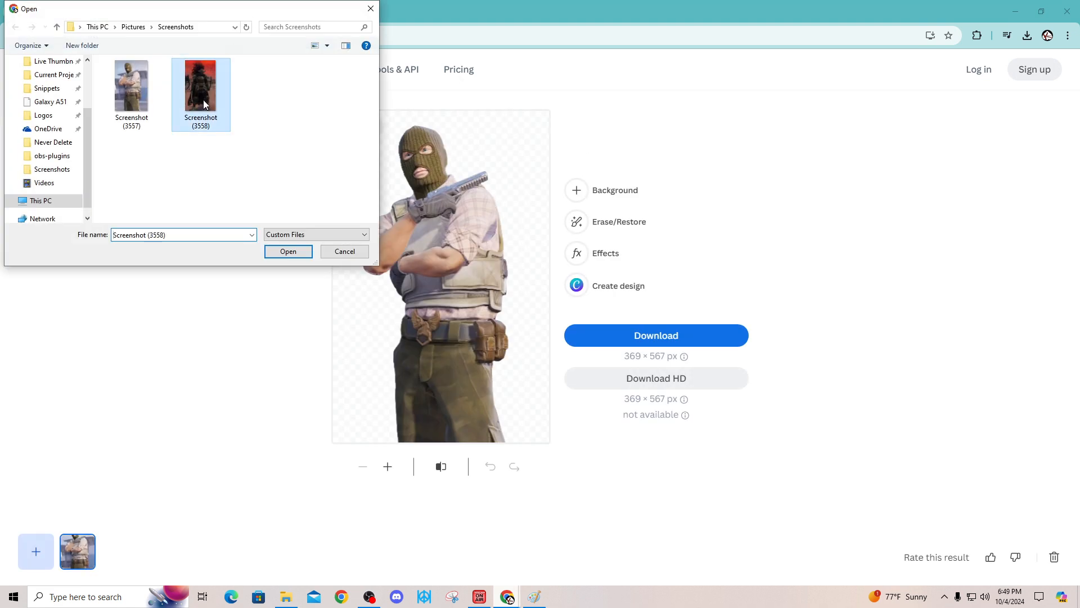
double_click(204, 99)
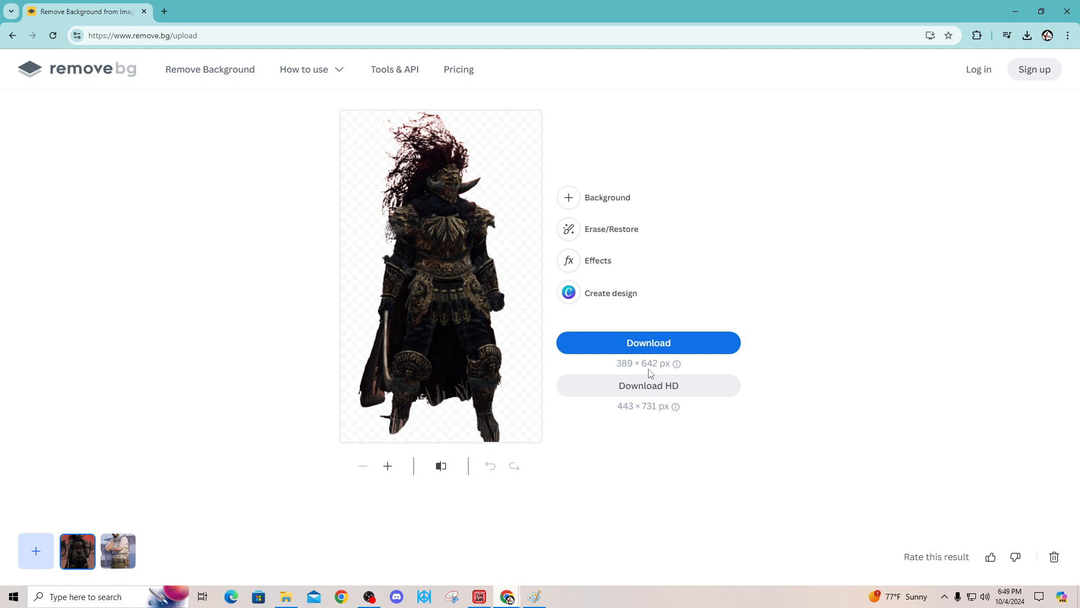
left_click(606, 355)
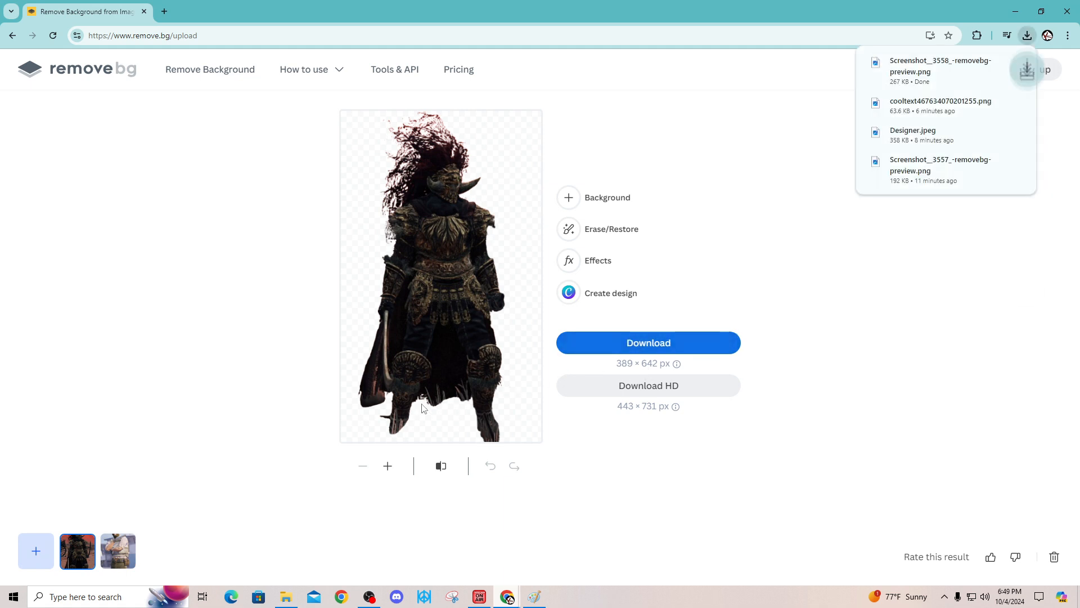
Find the PineTools brightness page in a new browser tab and go to its Lighten image tool
left_click(163, 12)
type("brightness")
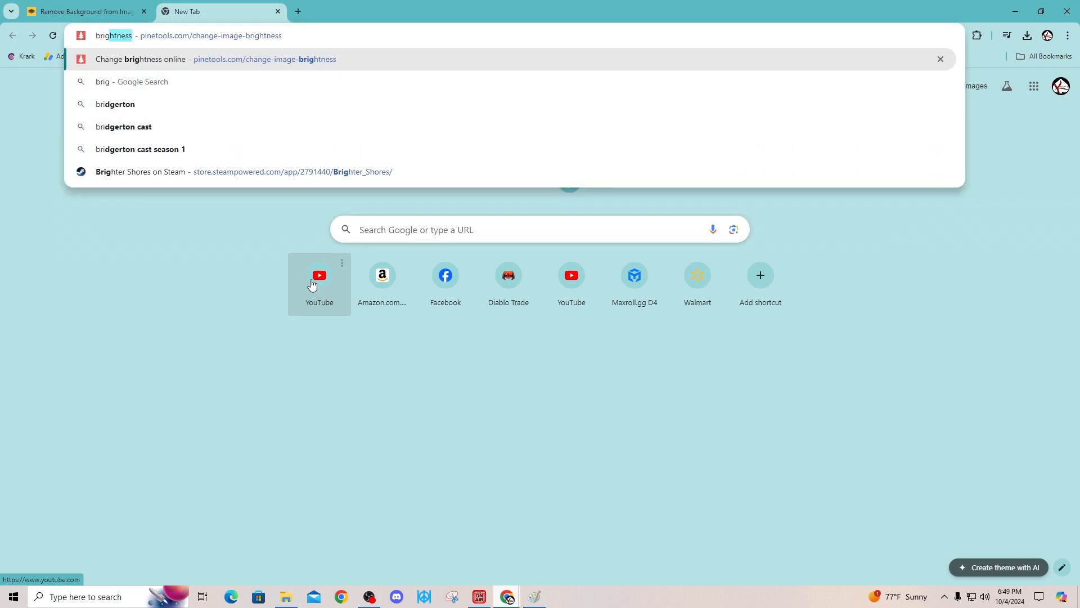
left_click(300, 60)
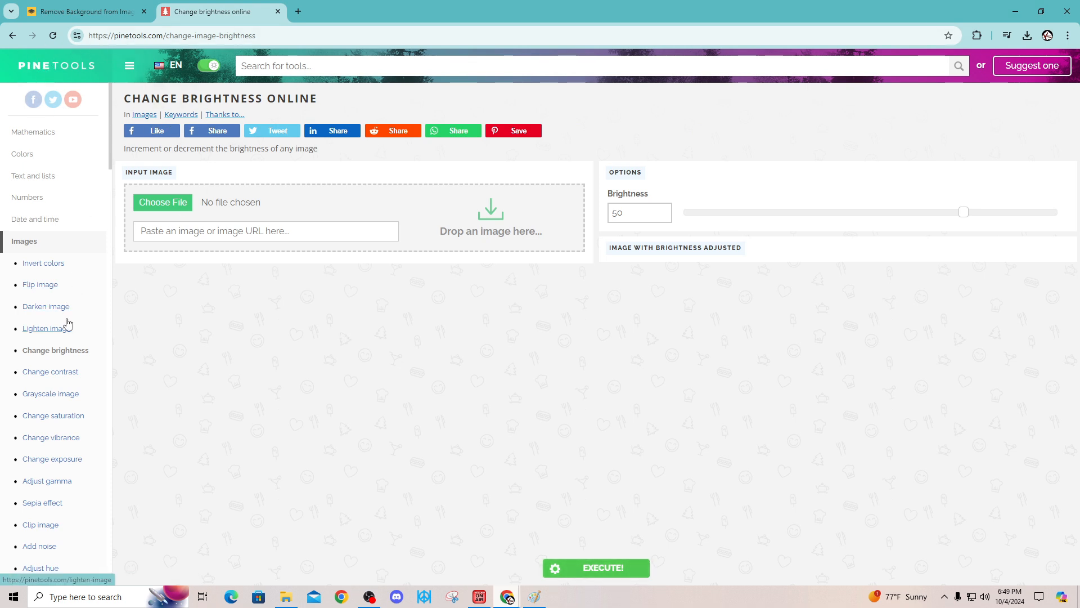
scroll(67, 315, "down", 1)
left_click(46, 272)
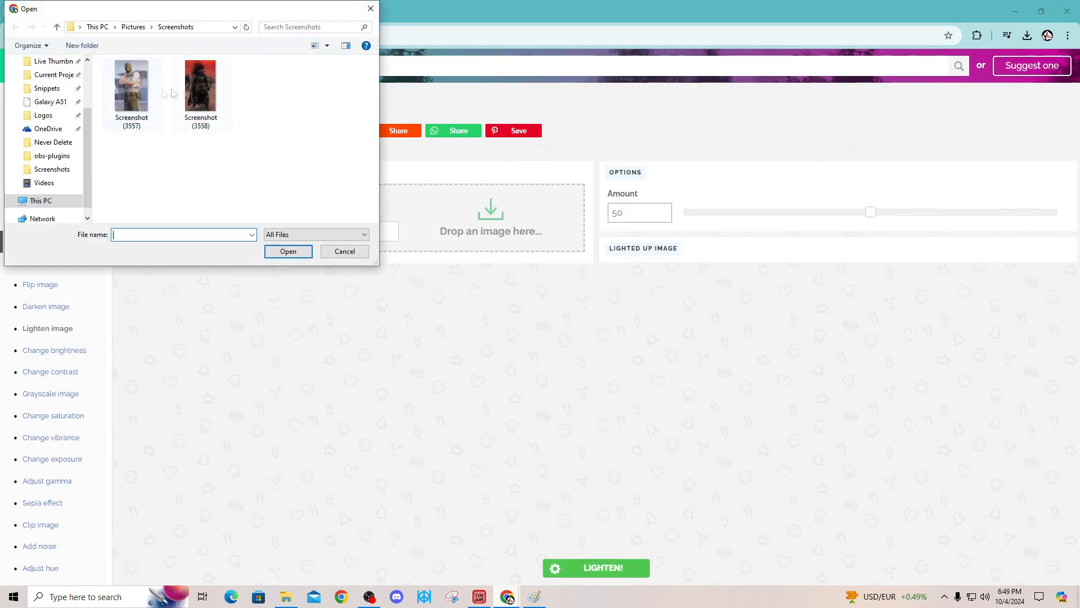
Load Screenshot__3558_-removebg-preview.png from the Downloads folder as the input image
double_click(202, 93)
left_click(159, 202)
scroll(51, 82, "up", 3)
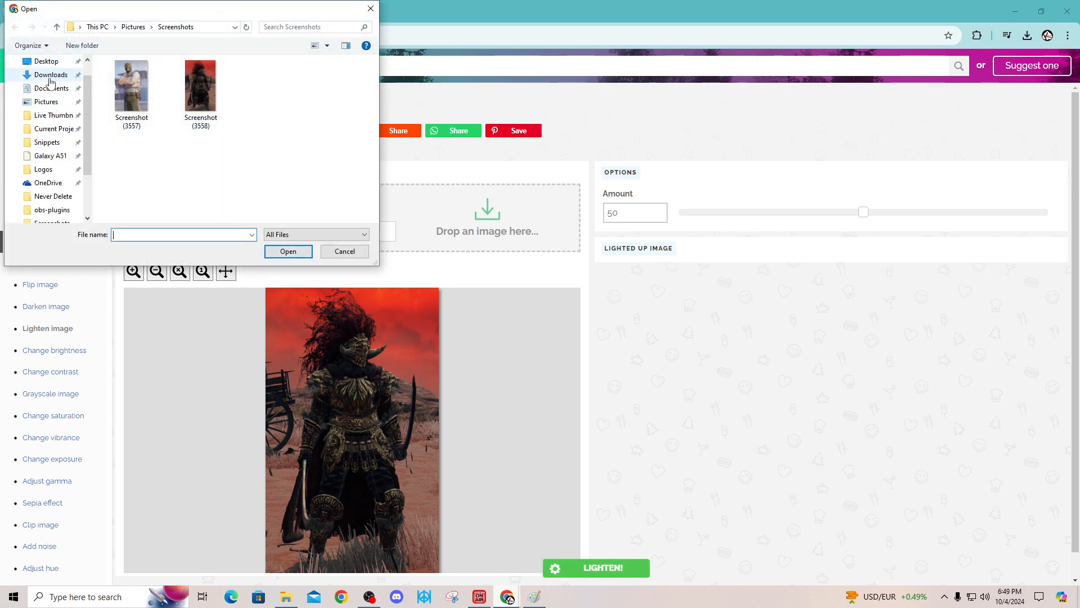
left_click(51, 79)
double_click(147, 150)
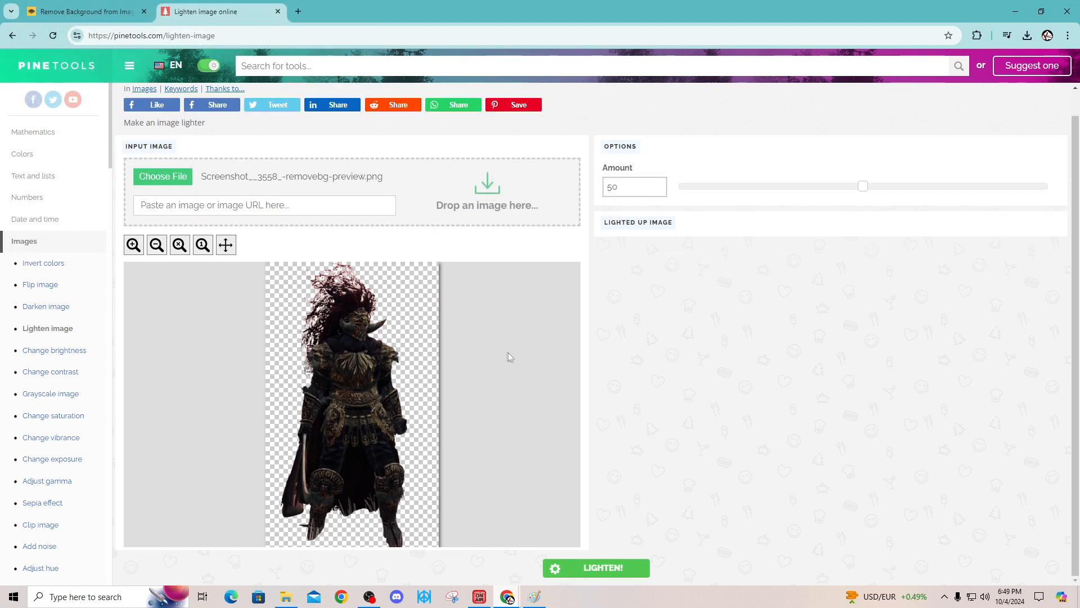
Lighten the character cutout with the amount at 50 and download the result as a PNG
left_click(582, 574)
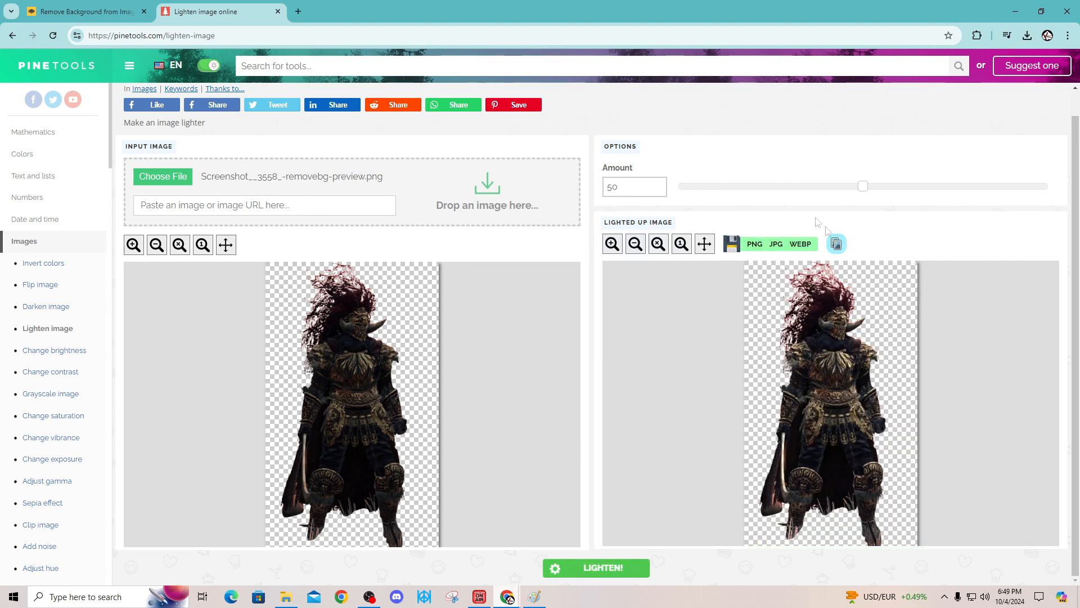
left_click(745, 246)
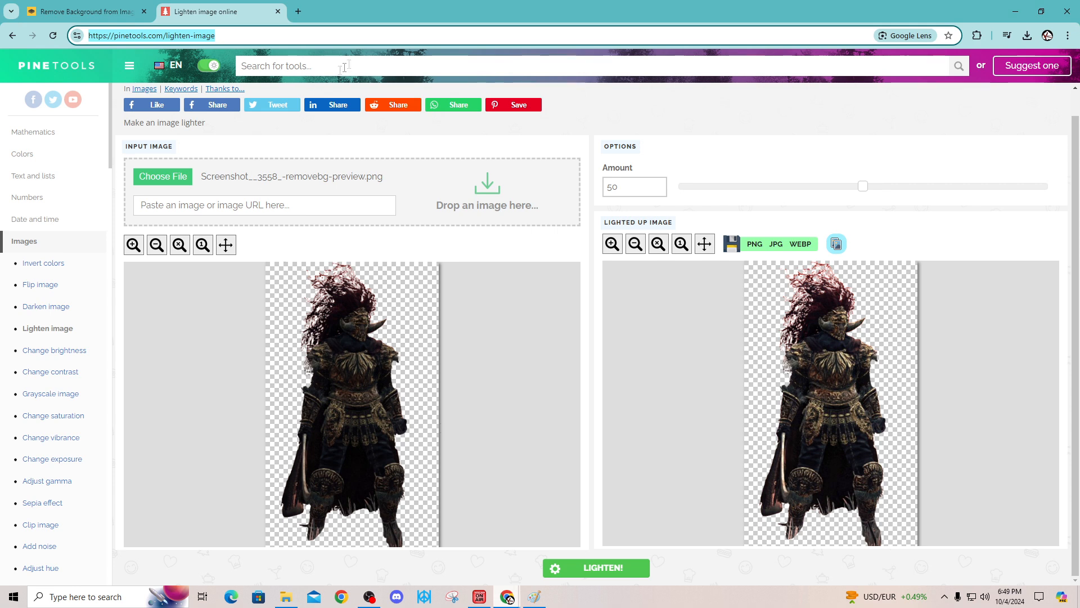
Open Microsoft Designer's image creator from the bookmarked AI image generator page, then close that landing page
left_click(298, 11)
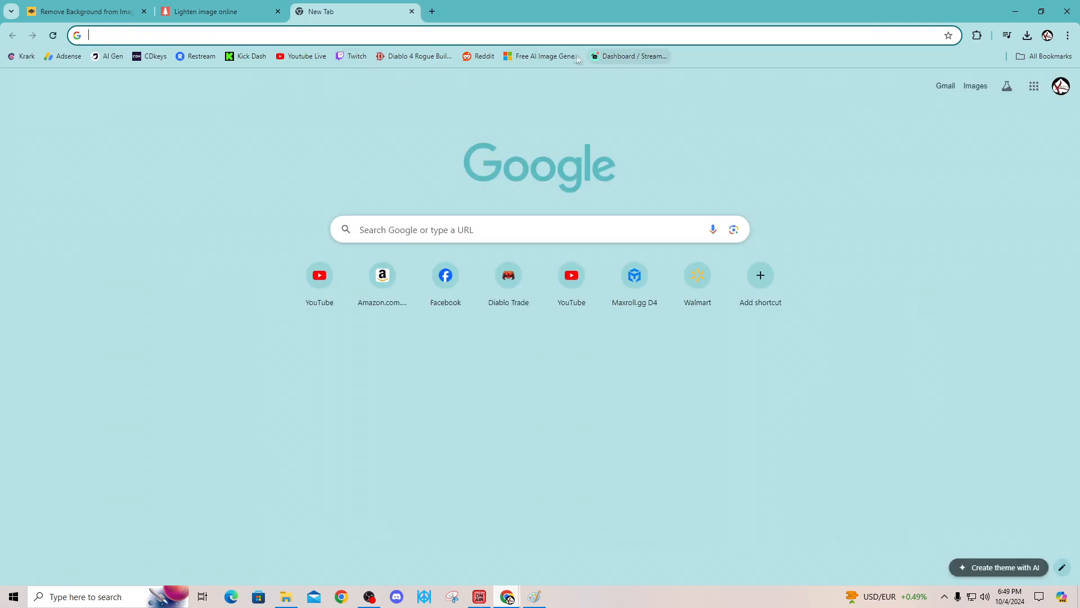
left_click(540, 56)
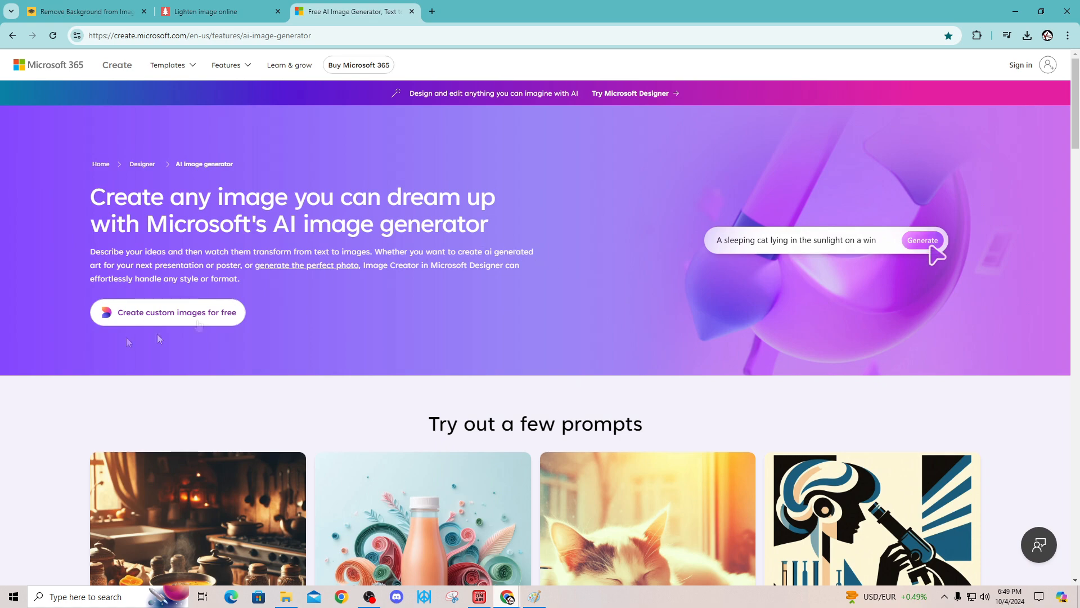
left_click(200, 315)
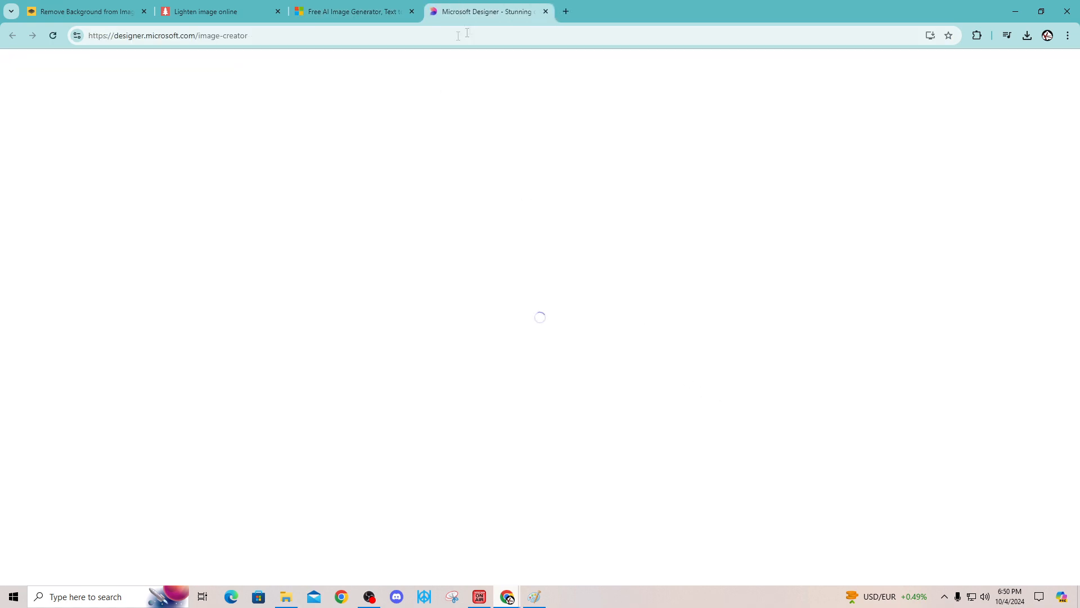
left_click(411, 11)
Generate Wide (1792 x 1024) images from the description "Elden Ring themed backdrop thumbnail" and download the first result
left_click(700, 160)
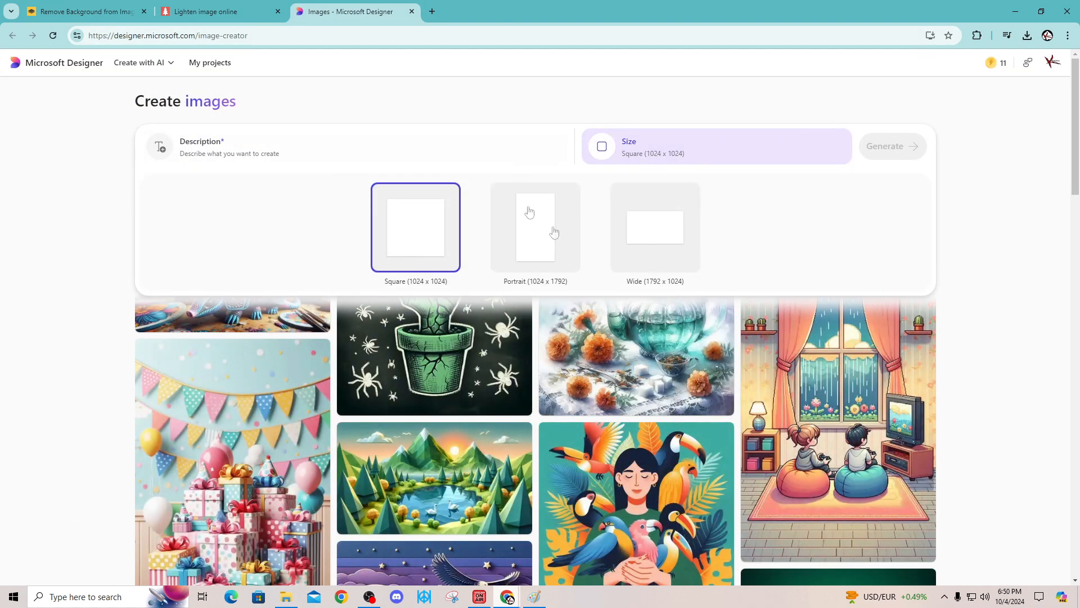
left_click(663, 271)
left_click(265, 149)
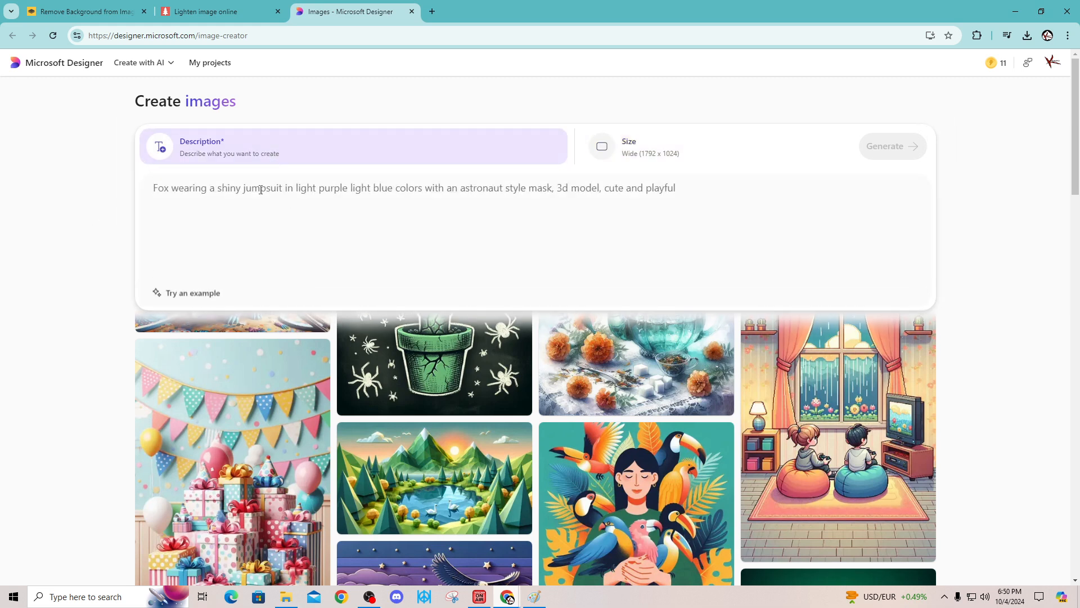
left_click(266, 191)
type("Elden Ring themed backdrop thumbnail")
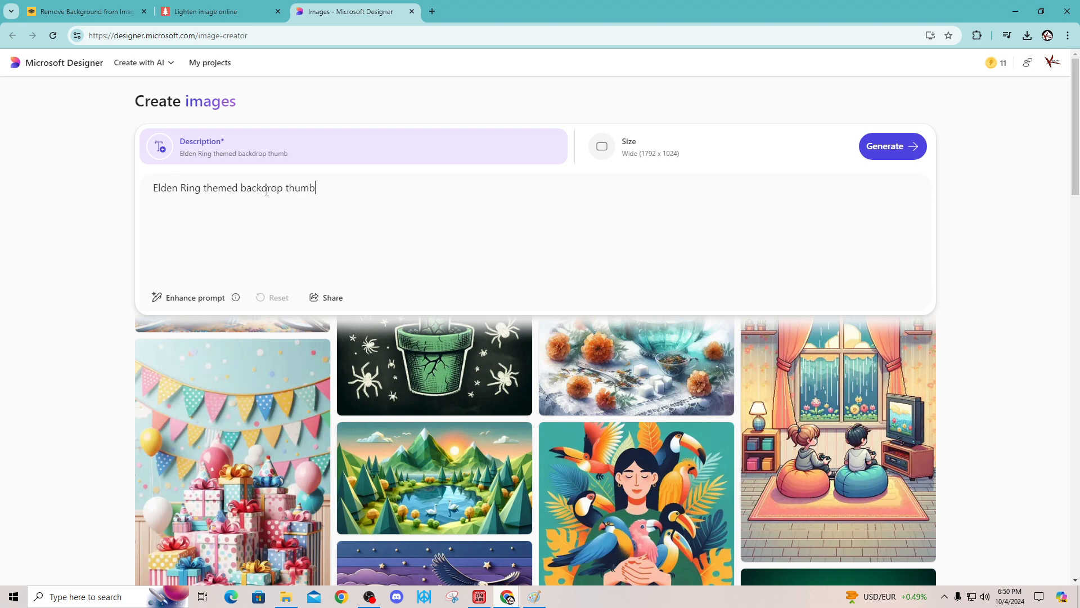
left_click(894, 141)
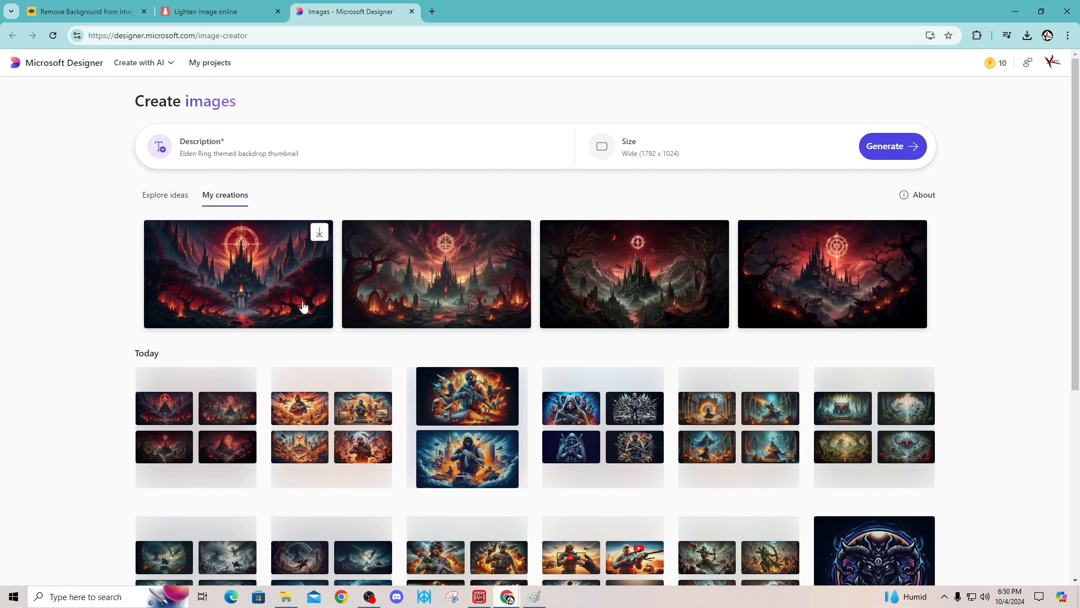
left_click(319, 232)
Search Windows for "paint" and launch Paint 3D
left_click(106, 596)
type("paint")
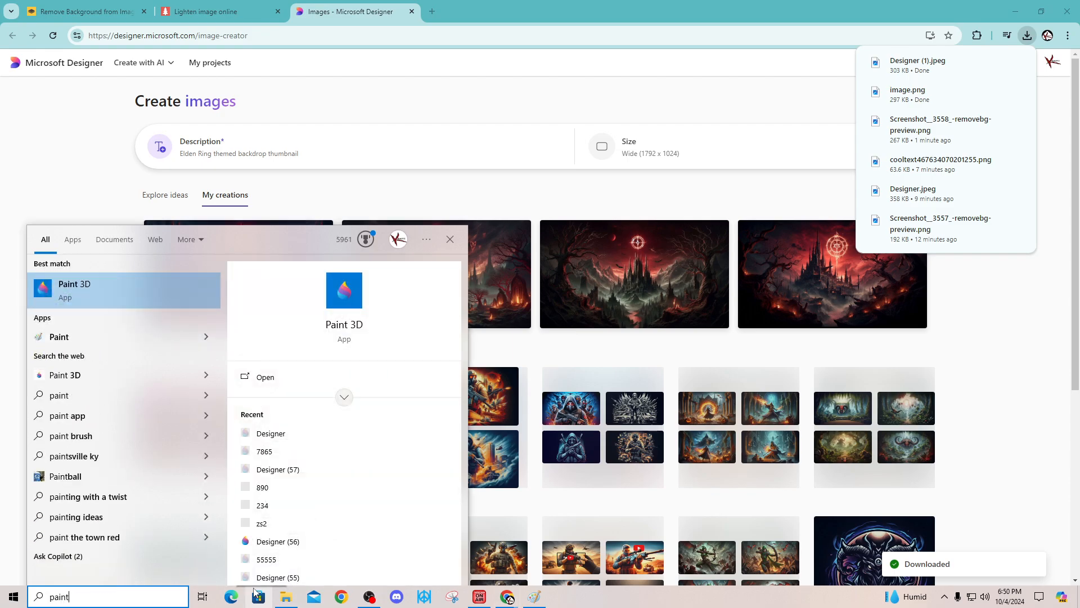
left_click(158, 300)
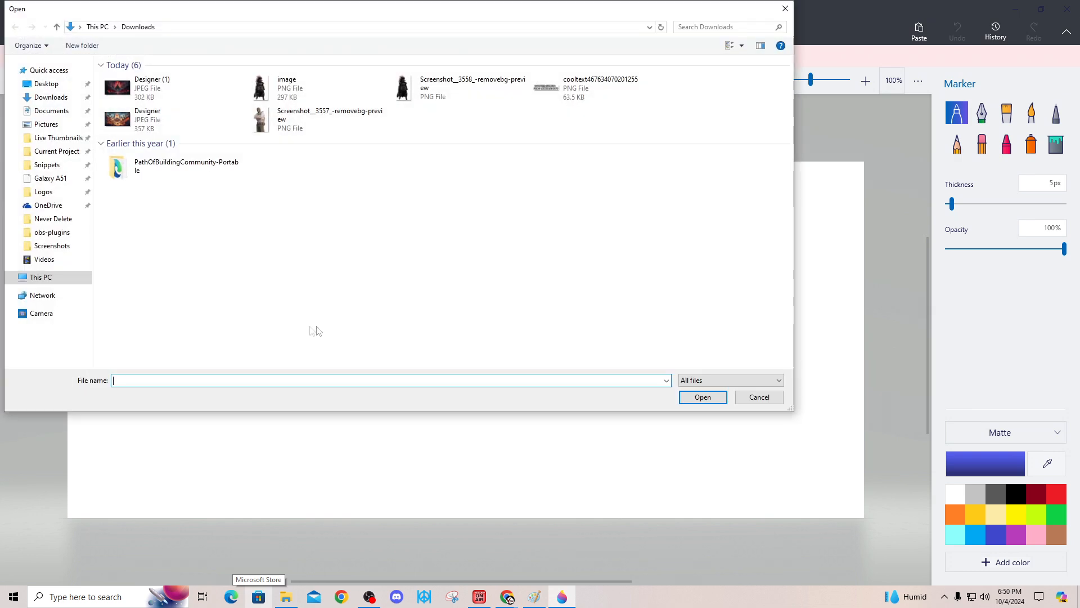
Open the downloaded backdrop Designer (1) and resize the canvas together with the image to 1280 x 720 px
double_click(158, 95)
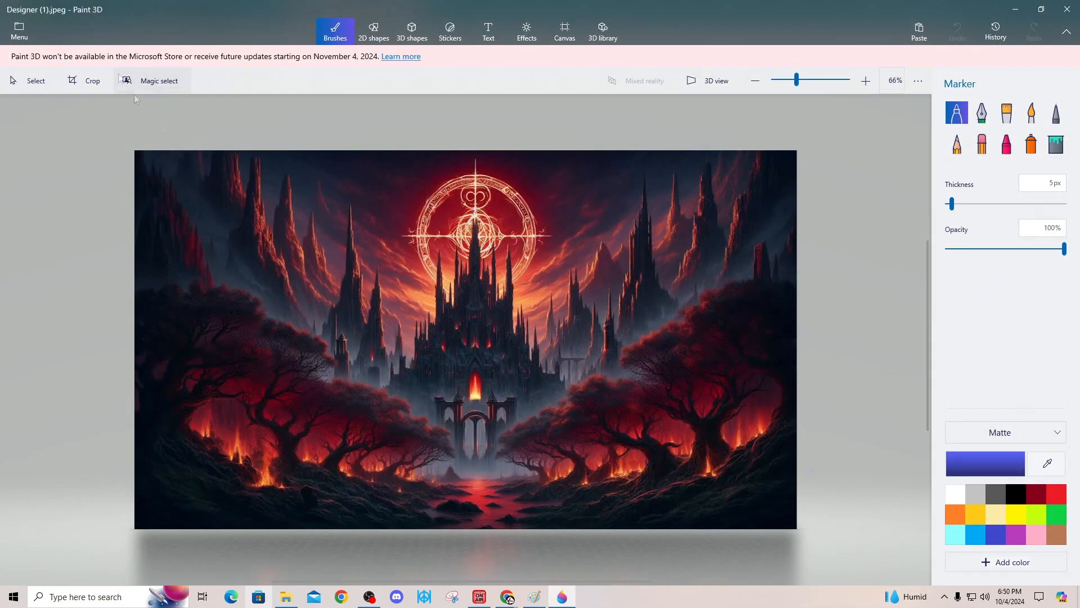
left_click(564, 31)
left_click(976, 228)
type("1")
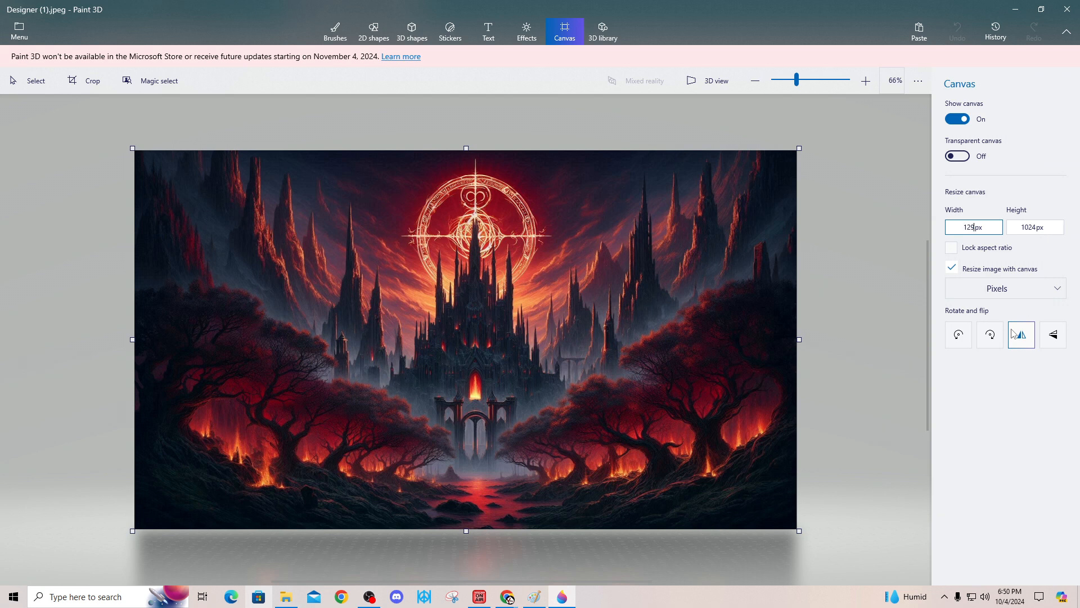
type("280")
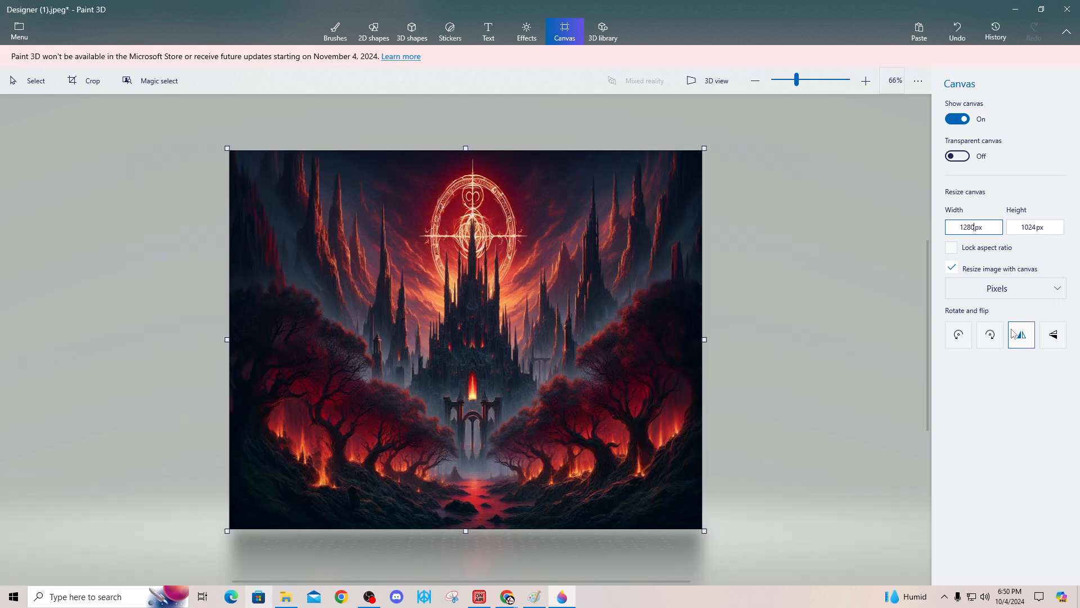
key("Tab")
type("720")
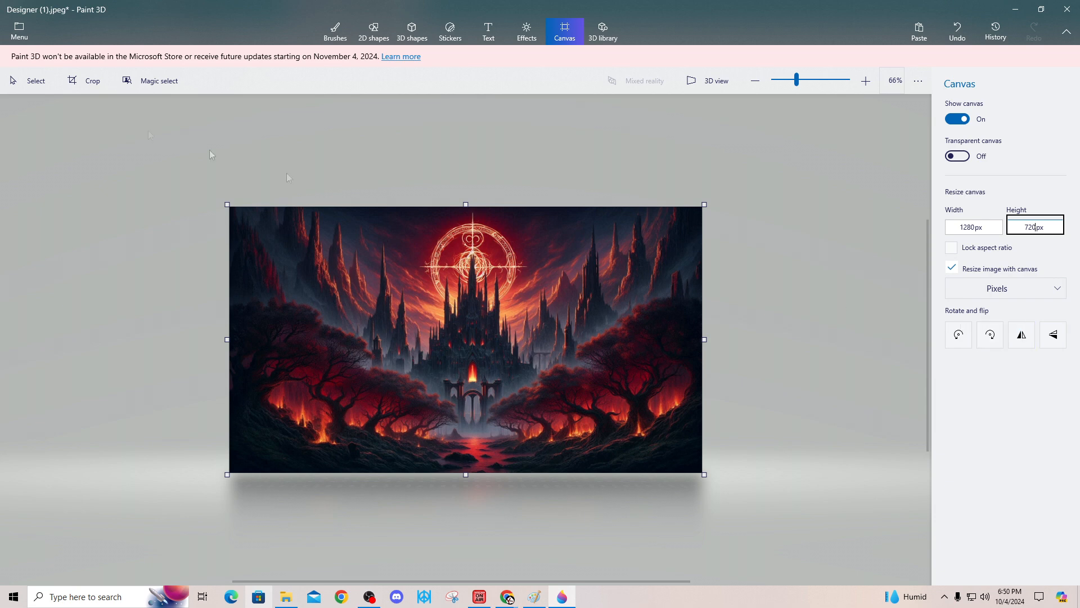
Insert the lightened character cutout "image" from Downloads, enlarge it and place it along the left side of the backdrop
left_click(20, 33)
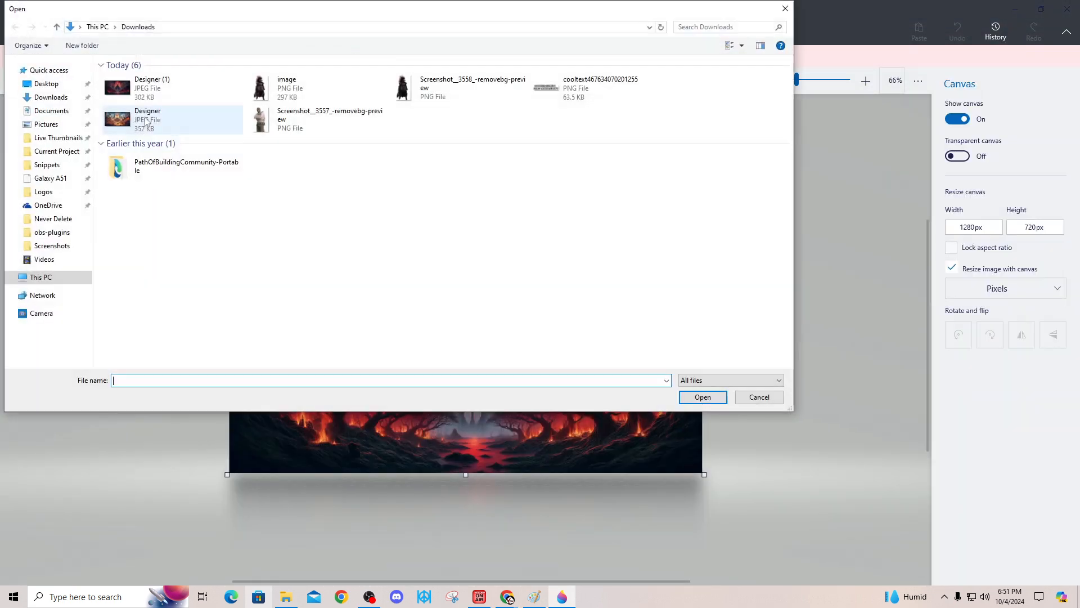
double_click(311, 93)
left_click_drag(445, 270, 272, 285)
left_click_drag(367, 236, 466, 138)
left_click_drag(372, 323, 363, 357)
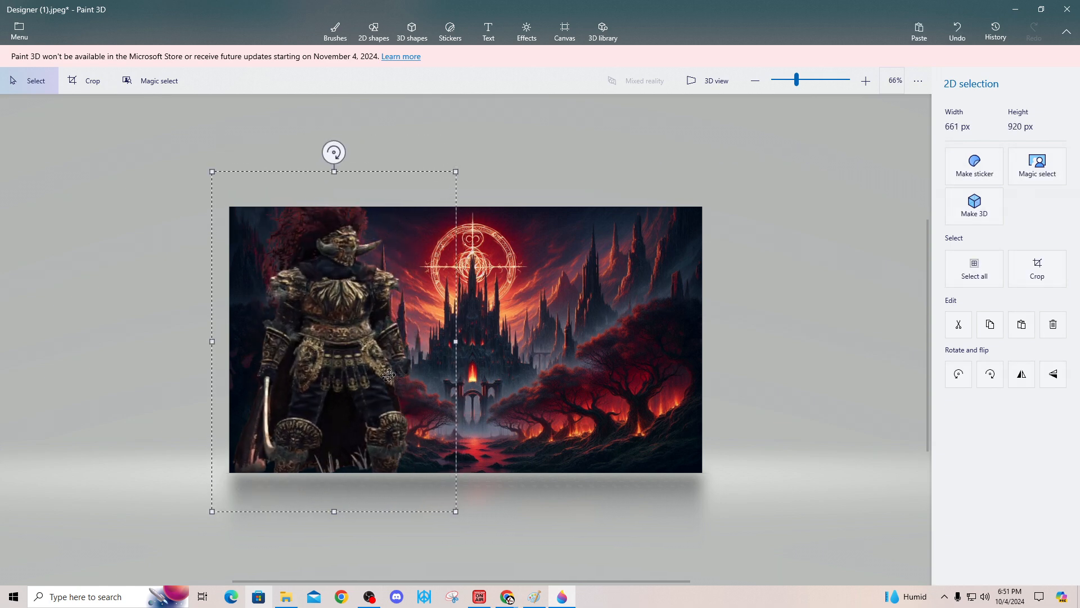
left_click_drag(399, 319, 382, 331)
left_click_drag(439, 352, 425, 353)
left_click_drag(343, 351, 349, 351)
left_click(383, 150)
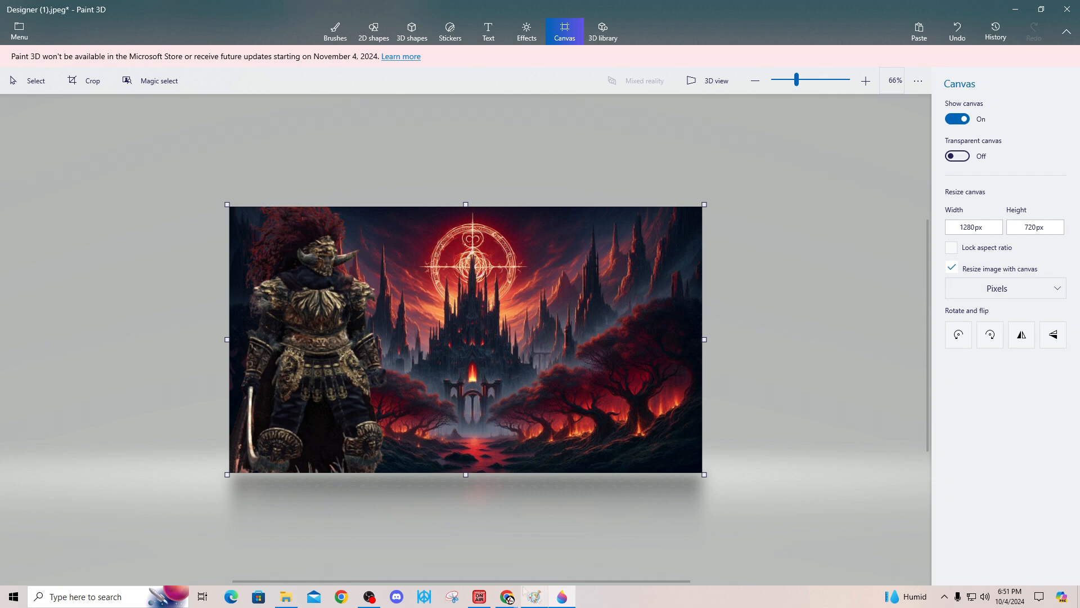
Switch to Chrome, go to cooltext.com and open the Skate Logo Generator
left_click(507, 596)
left_click(528, 567)
left_click(233, 41)
type("cooltext.com")
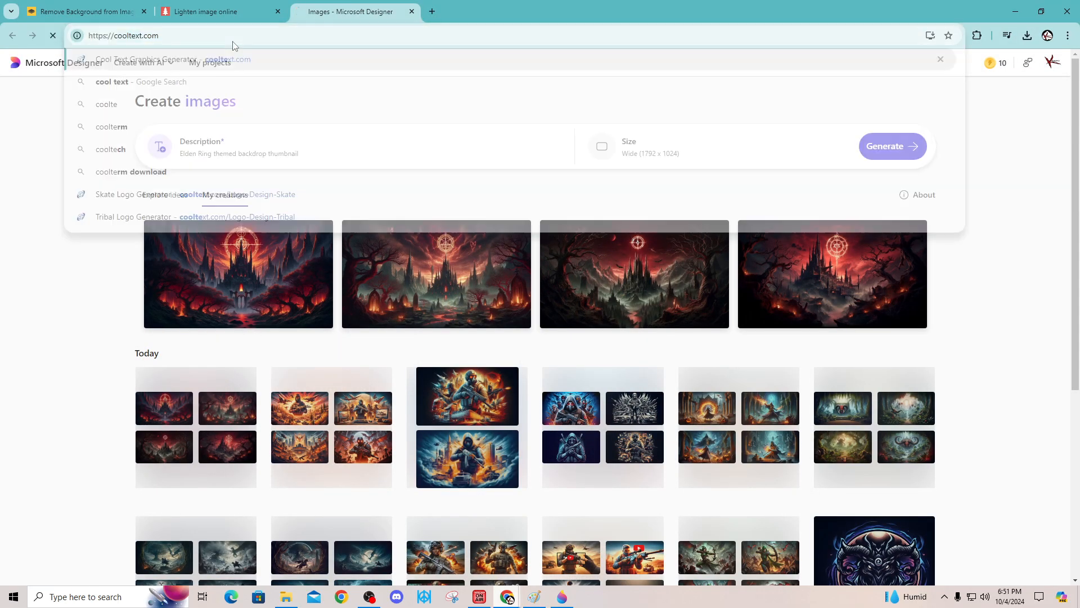
key("Return")
left_click(309, 224)
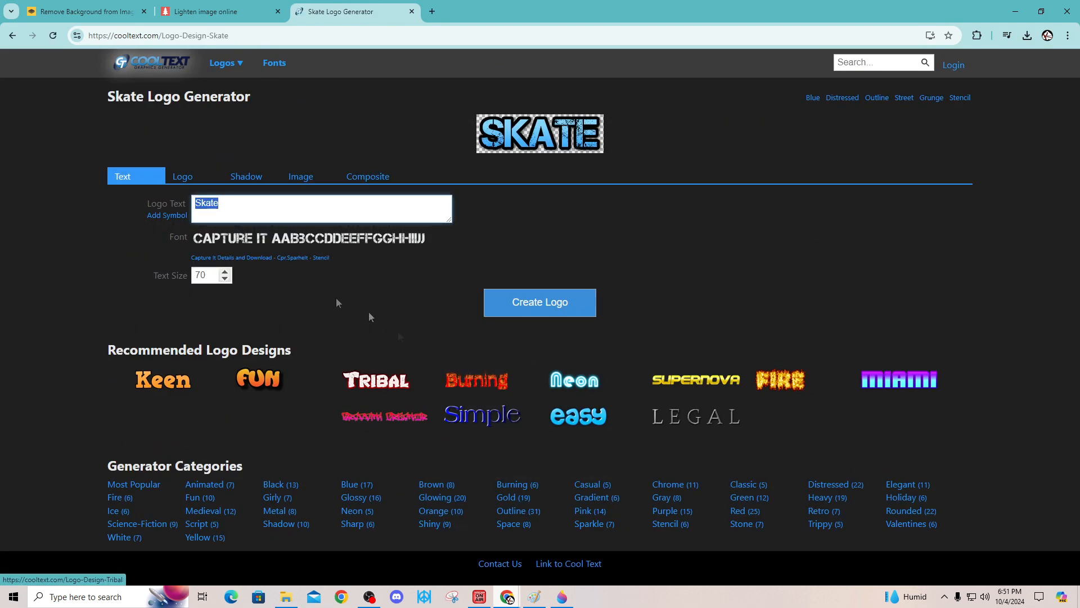
Replace the sample logo text with EXAMPLE, HI and BRO on three separate lines
left_click(194, 177)
left_click(158, 180)
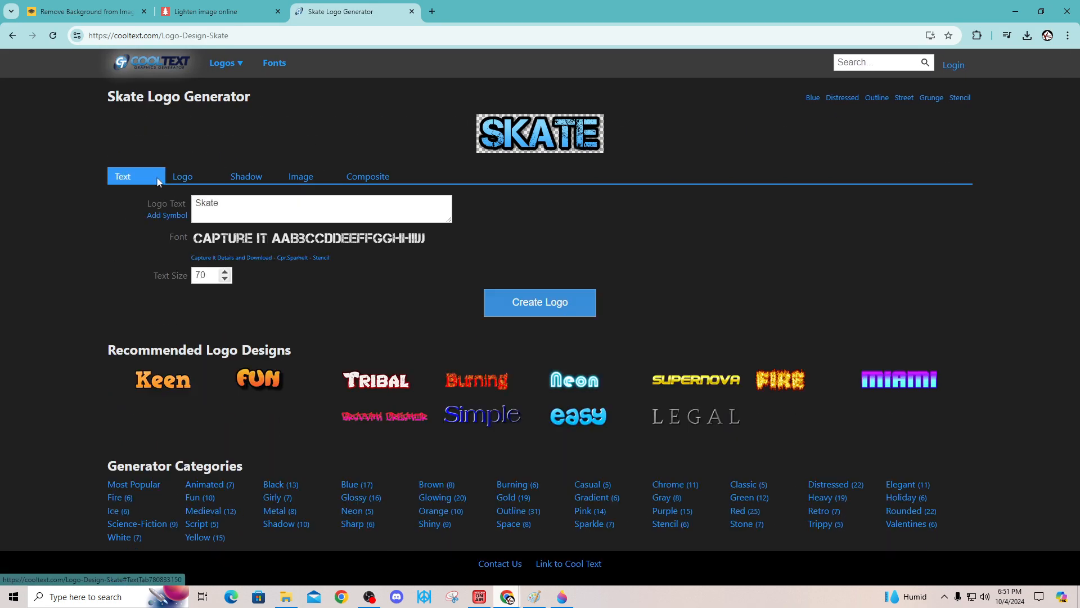
left_click_drag(253, 223, 174, 204)
type("EXA")
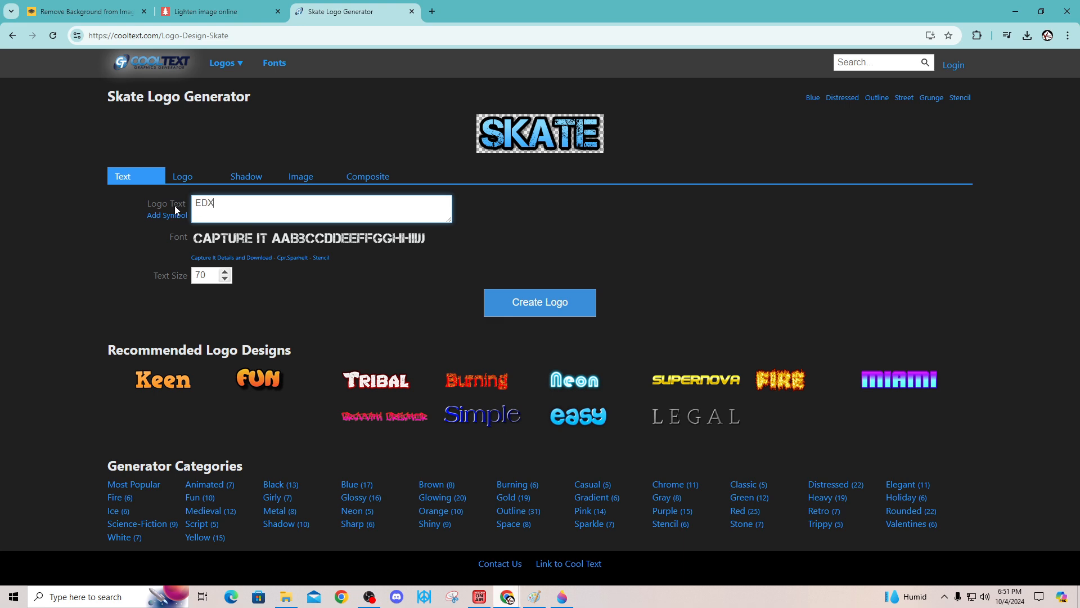
type("MPLE")
key("Return")
type("HI")
key("Return")
type("BRO")
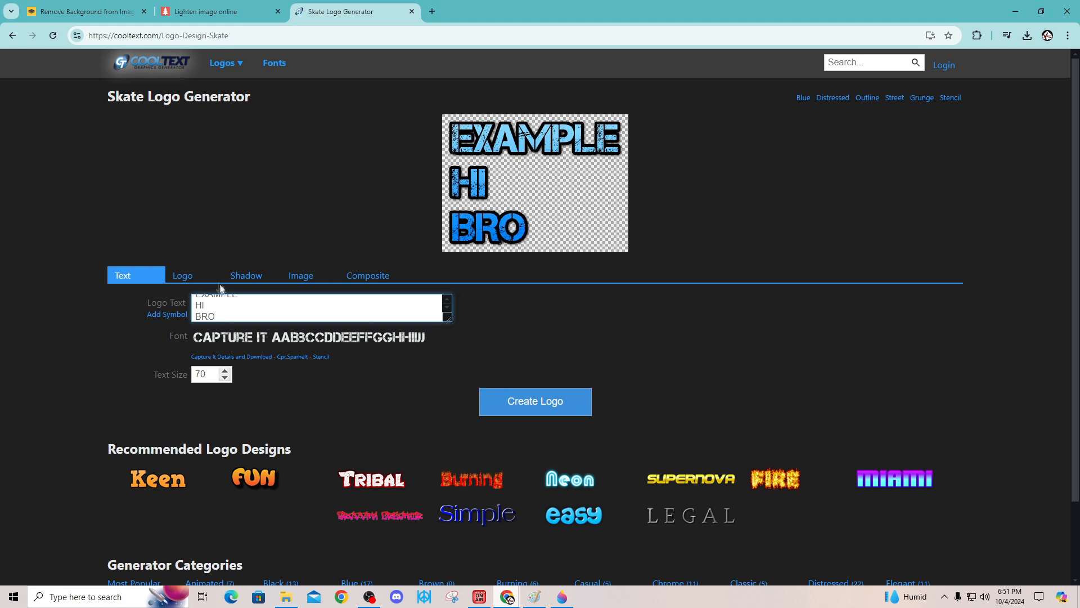
Set both the start and end colors of the logo's gradient to white
left_click(186, 276)
left_click(202, 322)
left_click_drag(205, 341, 183, 323)
left_click(356, 316)
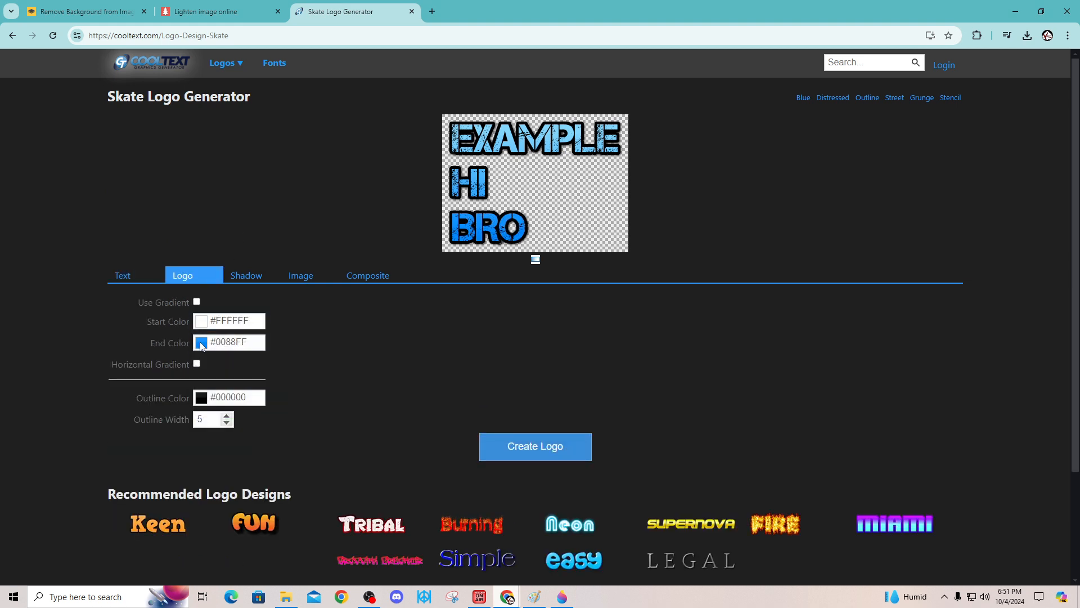
left_click(202, 343)
left_click_drag(206, 361, 161, 335)
Indent the HI and BRO lines of the logo text with leading spaces to center them under EXAMPLE
left_click(141, 277)
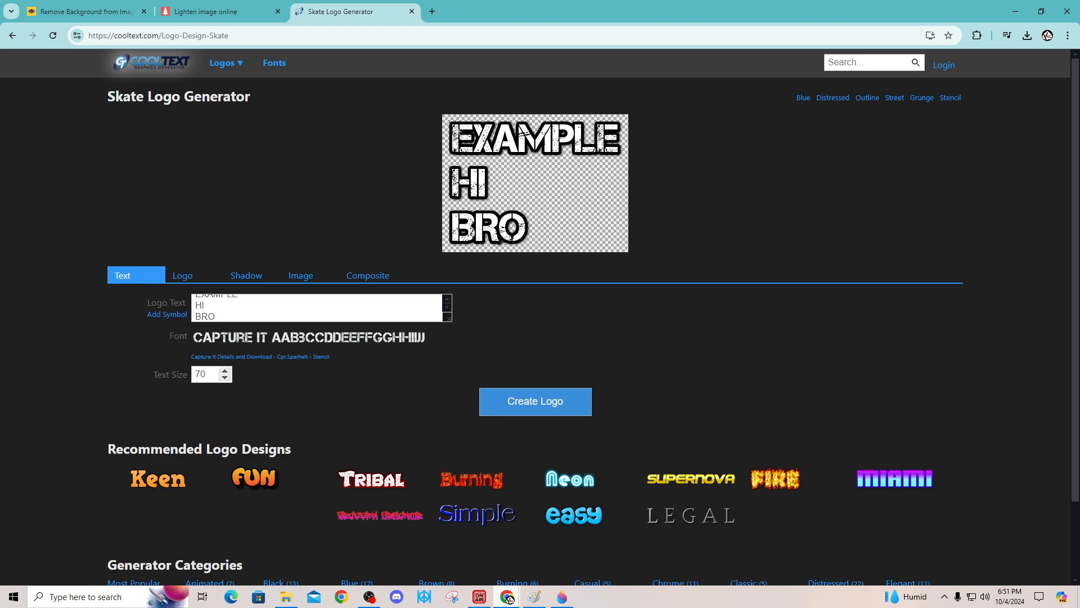
left_click(197, 306)
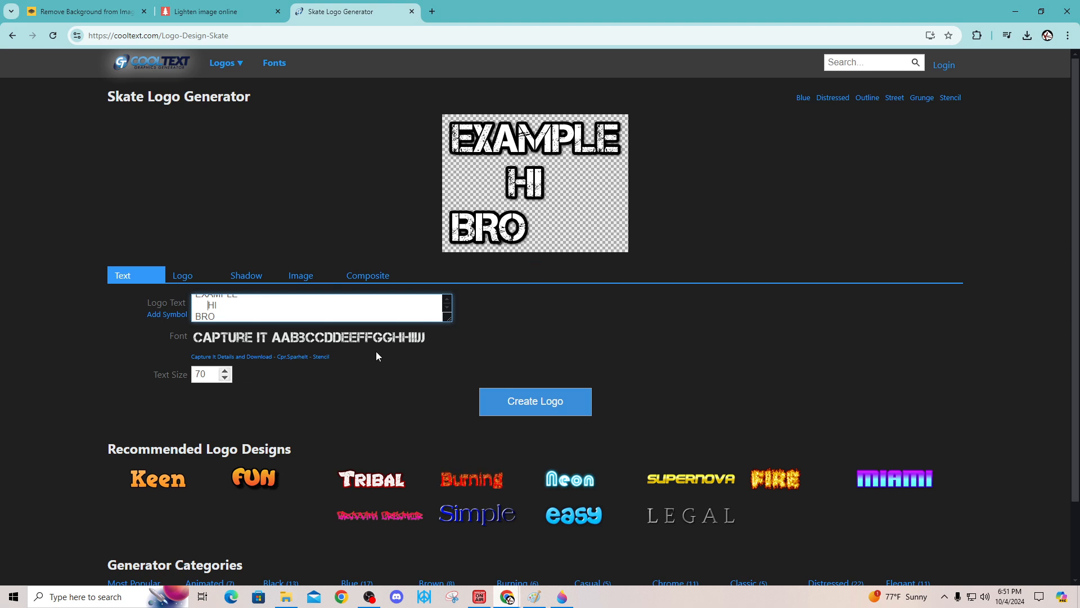
left_click(197, 316)
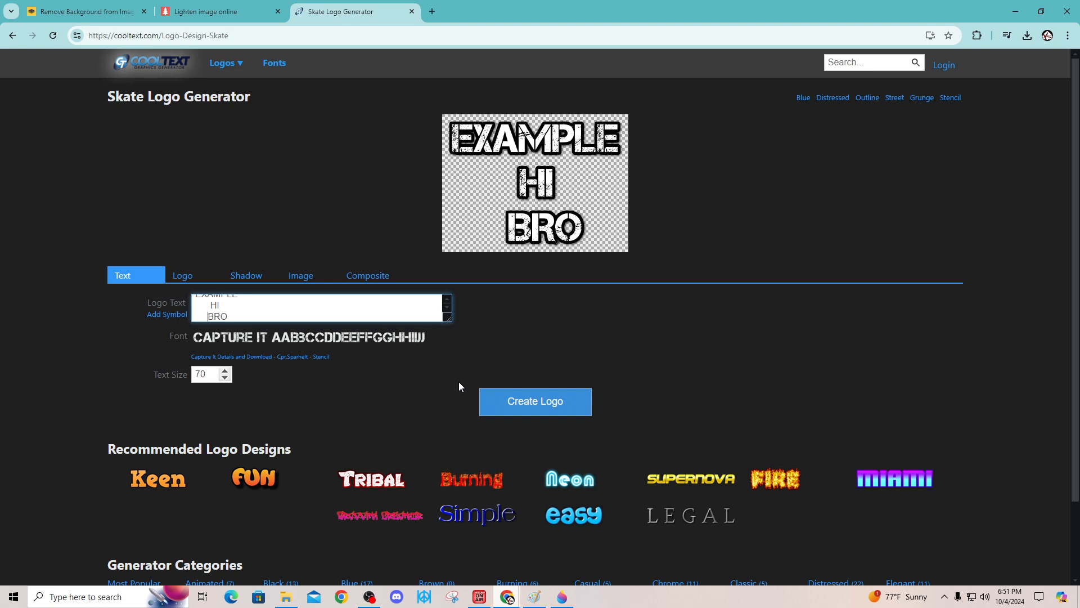
key("BackSpace")
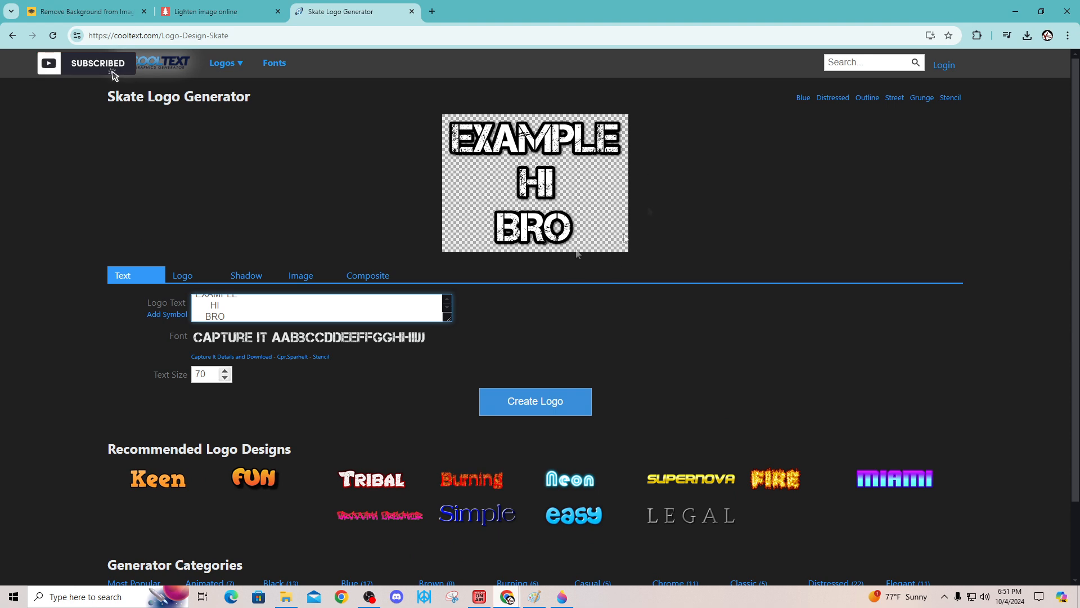
Save the previewed white logo image to the computer
right_click(510, 150)
left_click(570, 188)
left_click(281, 252)
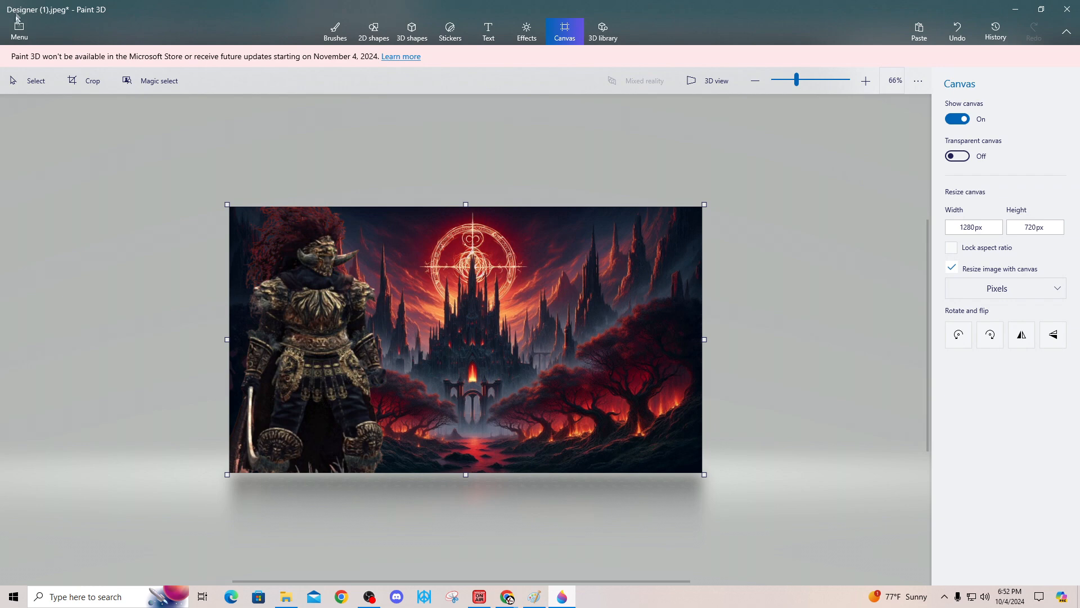
In Paint 3D, insert the saved text logo and enlarge it over the backdrop to the right of the character
left_click(18, 28)
left_click(34, 116)
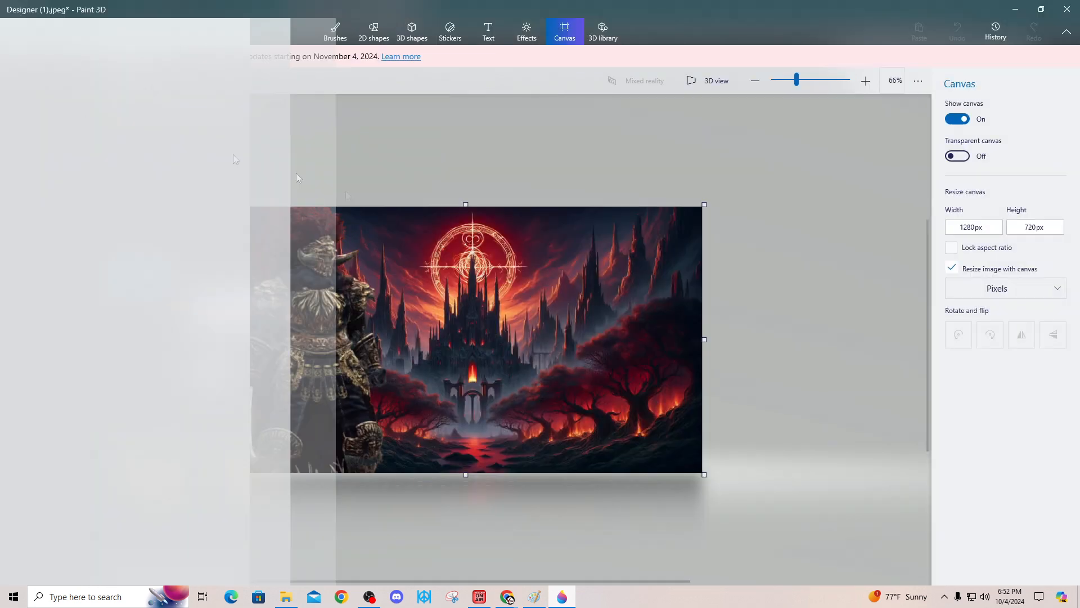
left_click(159, 99)
double_click(159, 100)
left_click_drag(467, 342, 556, 289)
left_click_drag(617, 331, 722, 421)
Stretch the text logo wider and taller, and position it in the lower right part of the thumbnail
left_click_drag(647, 339, 591, 350)
left_click_drag(437, 341, 410, 341)
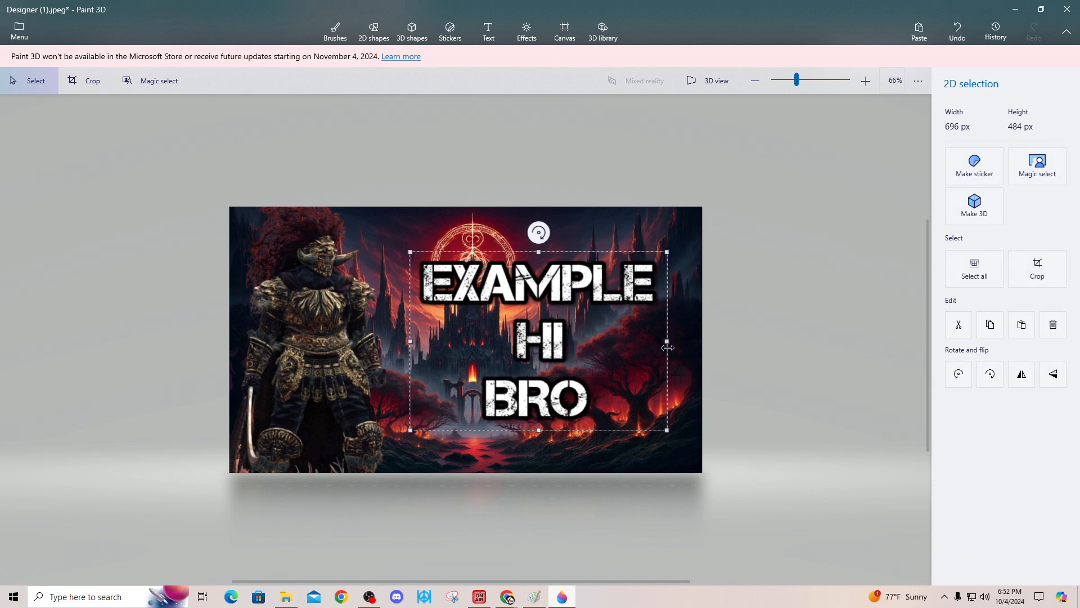
left_click_drag(668, 341, 691, 341)
left_click_drag(552, 431, 552, 442)
left_click_drag(560, 370, 552, 389)
left_click(808, 207)
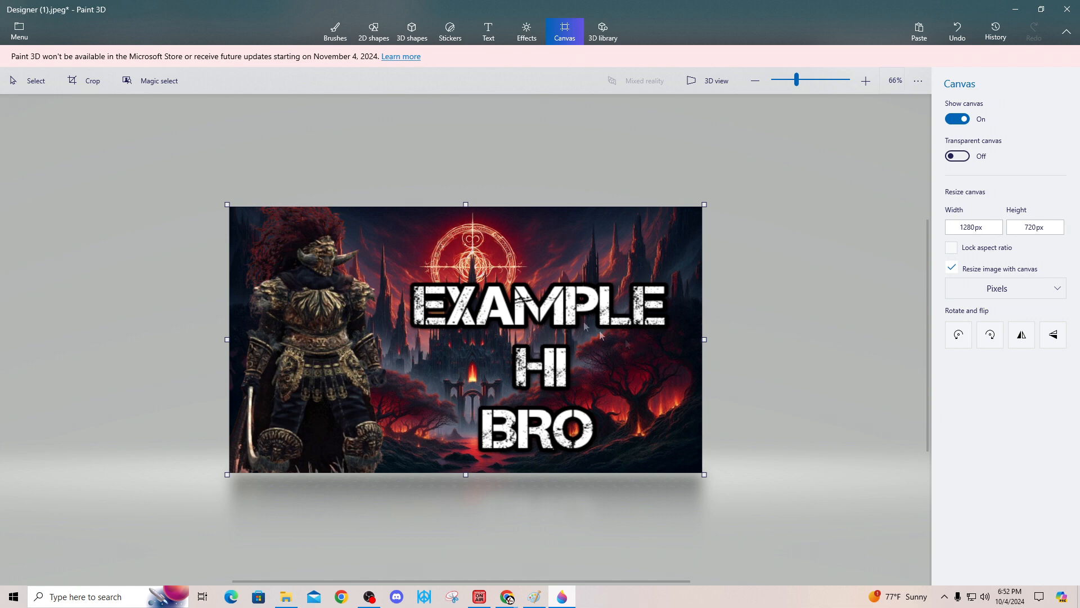
Apply the Lavender filter to the whole thumbnail
scroll(423, 248, "down", 2)
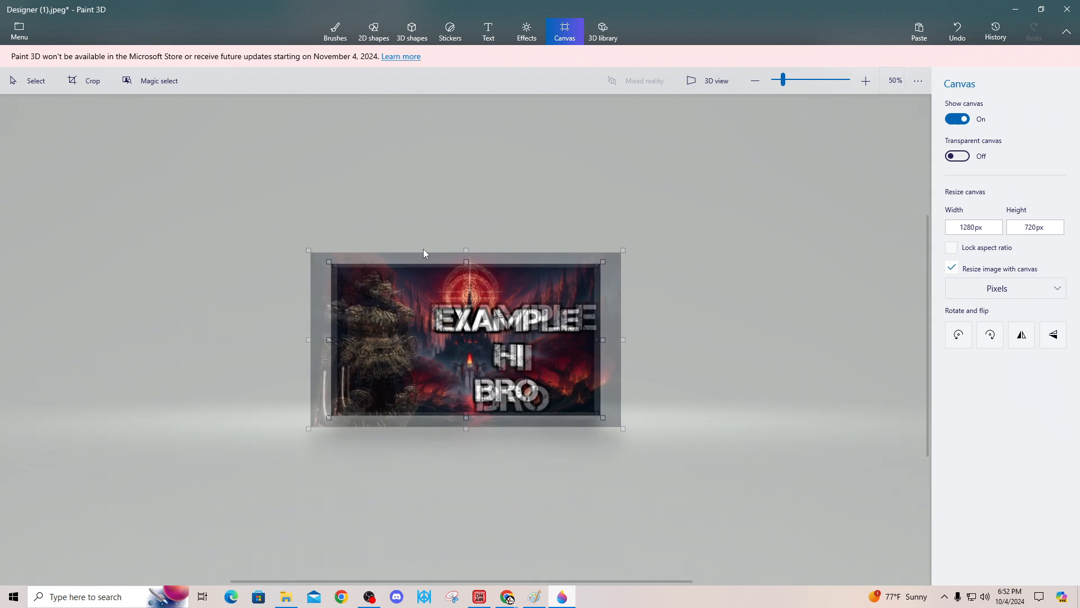
left_click(526, 31)
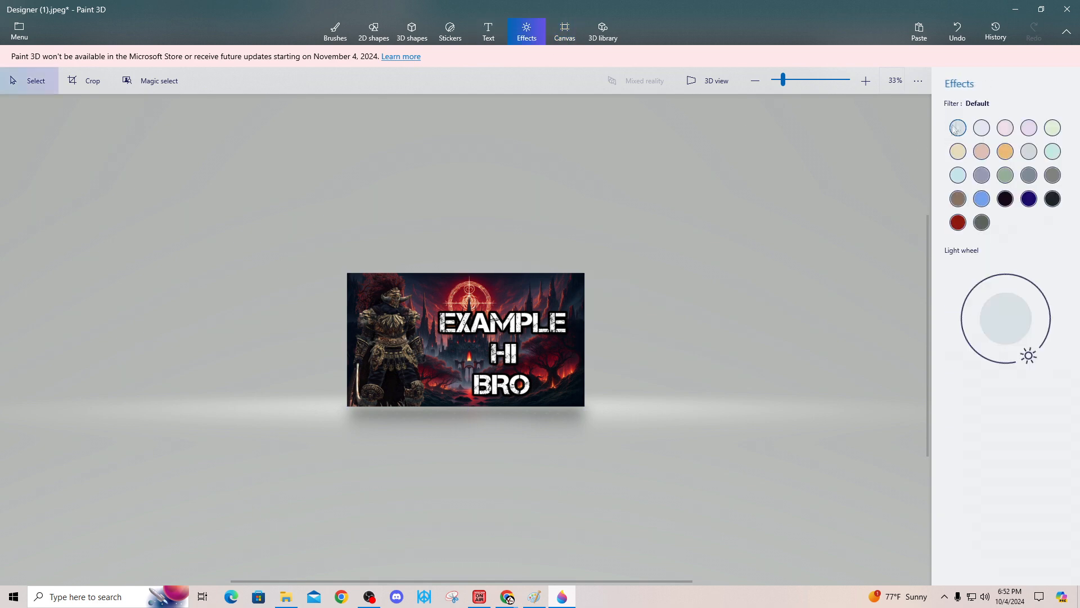
left_click(979, 131)
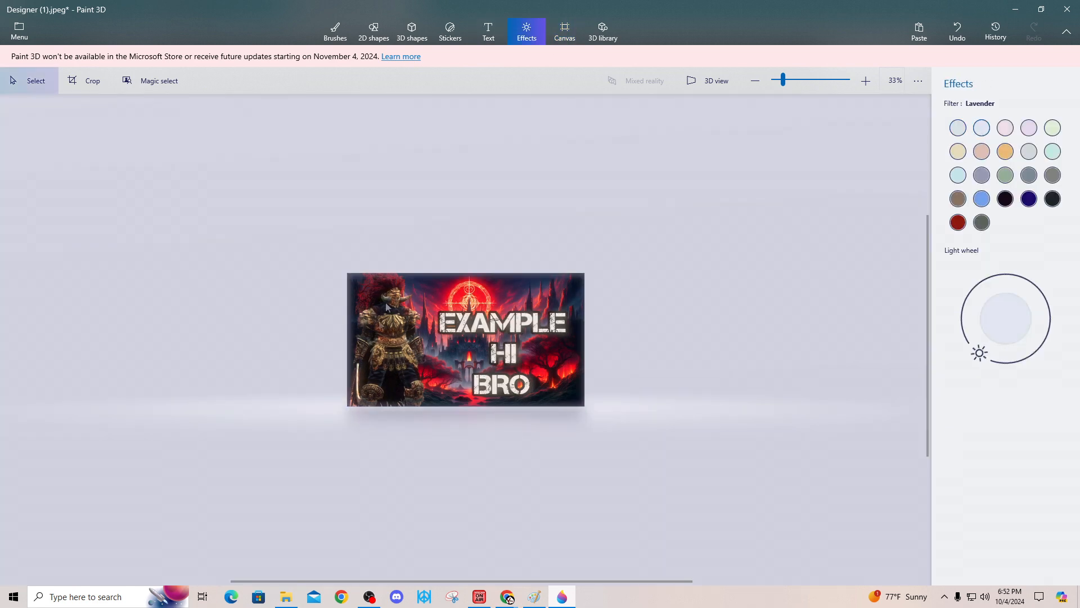
scroll(447, 302, "up", 2)
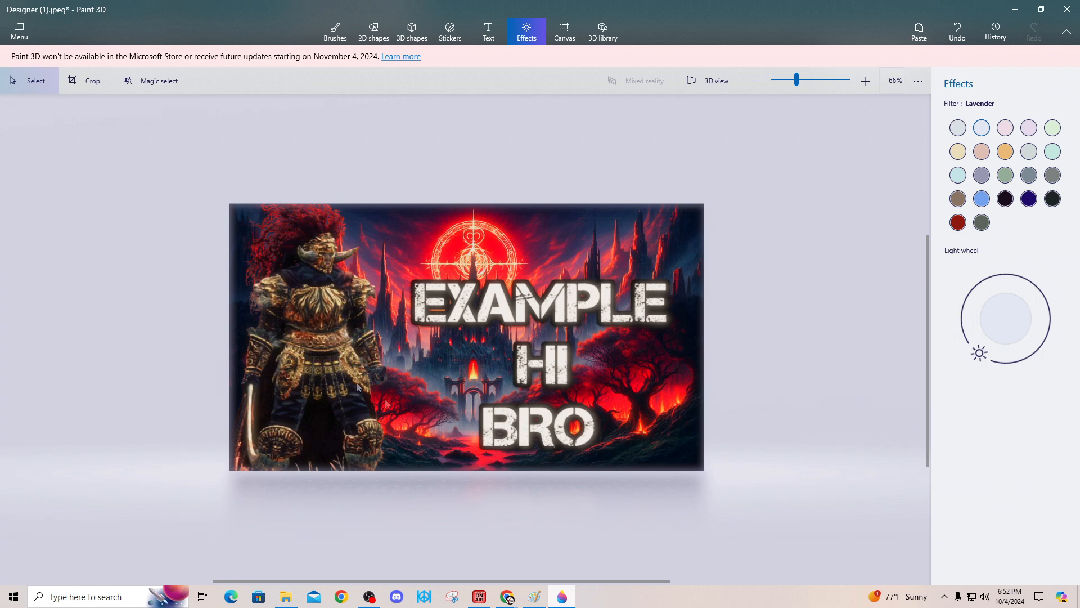
scroll(473, 315, "down", 1)
left_click(19, 31)
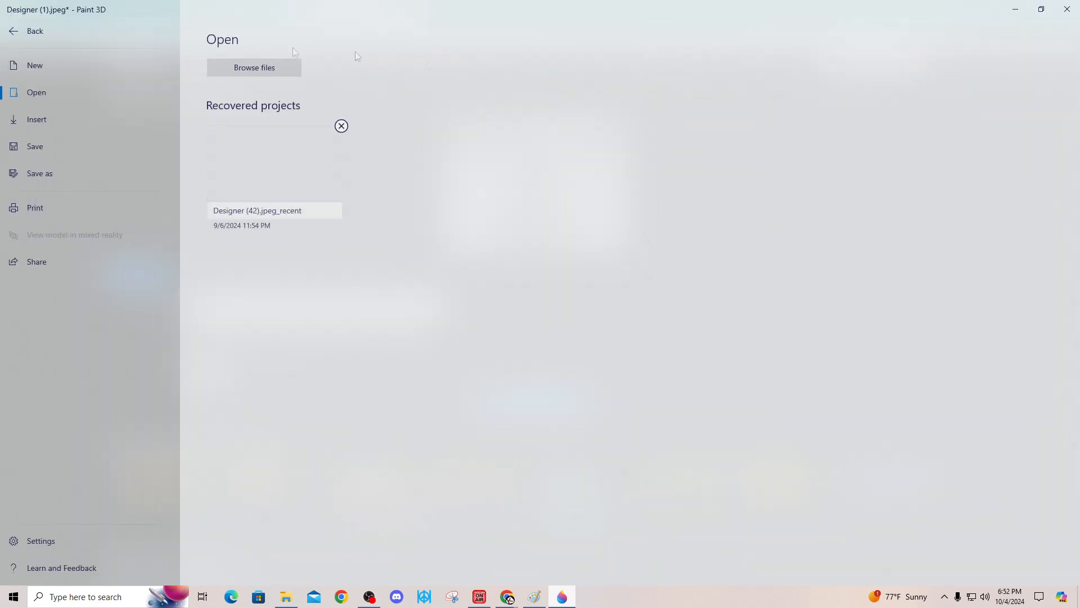
key("Escape")
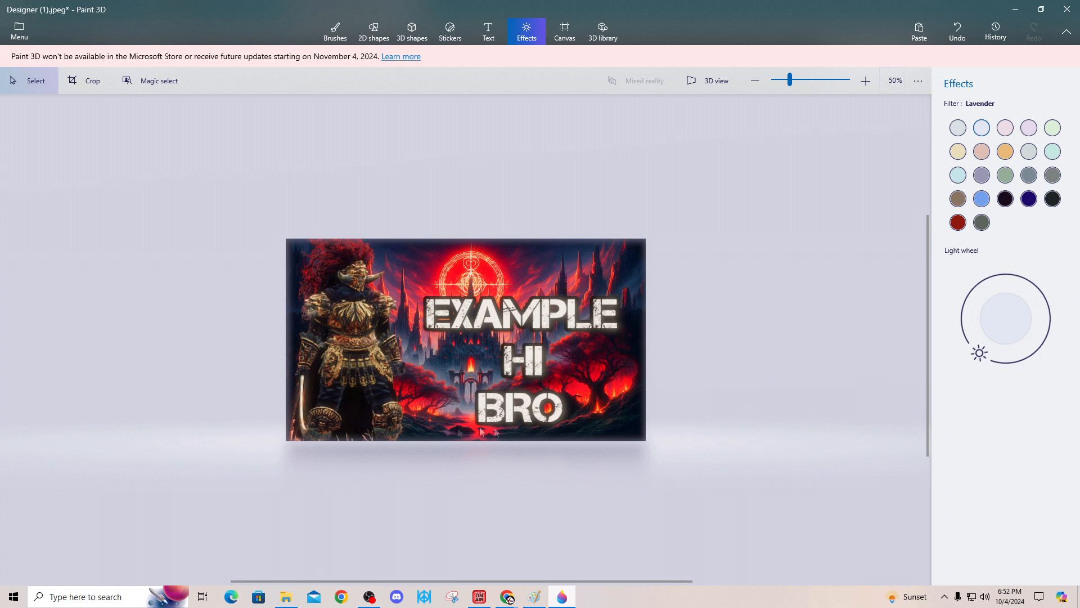
Switch to the browser, open the signed-in YouTube channel's videos, look over their thumbnails and close the page
key("alt+Tab")
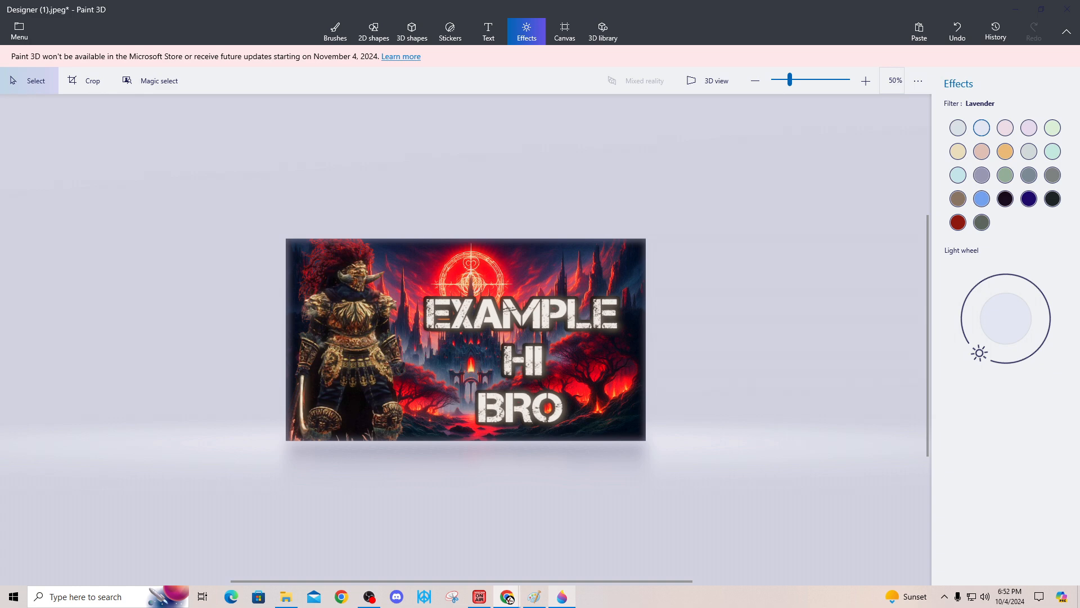
left_click(508, 597)
double_click(512, 122)
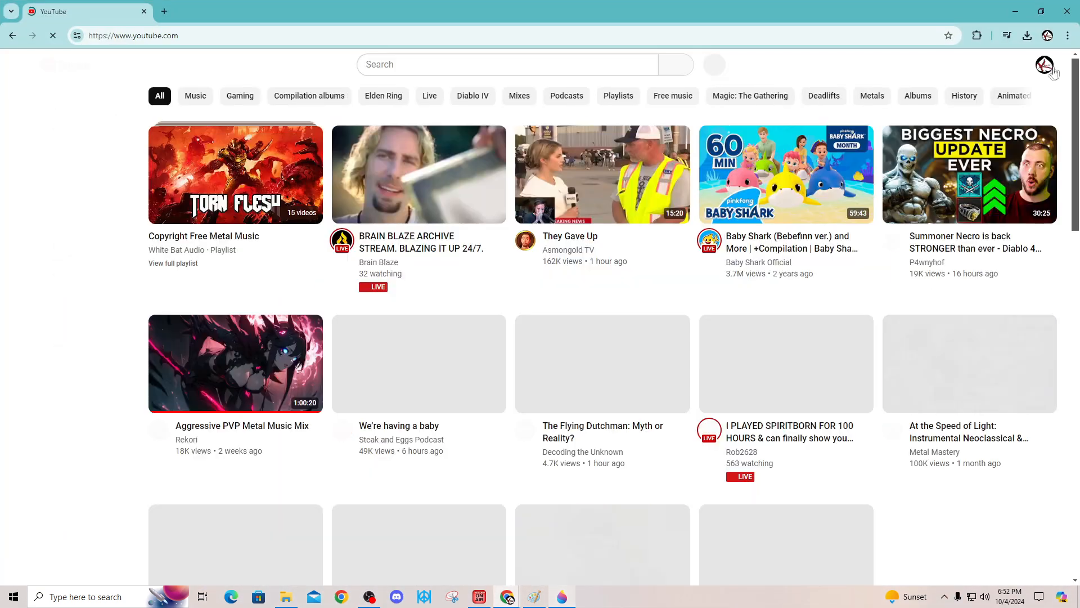
left_click(1047, 66)
left_click(977, 114)
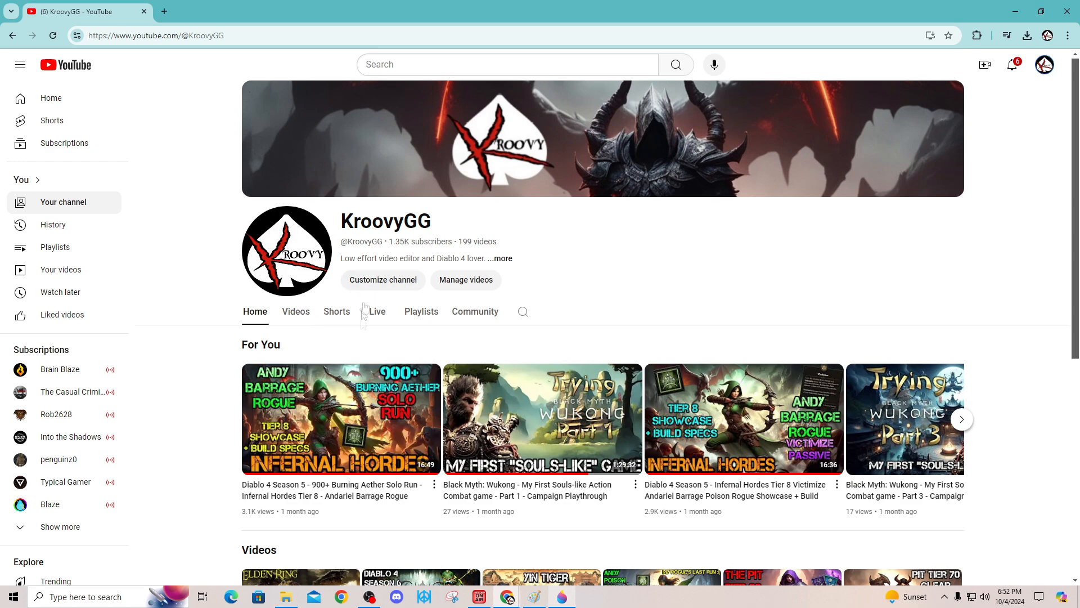
left_click(296, 311)
scroll(560, 347, "down", 1)
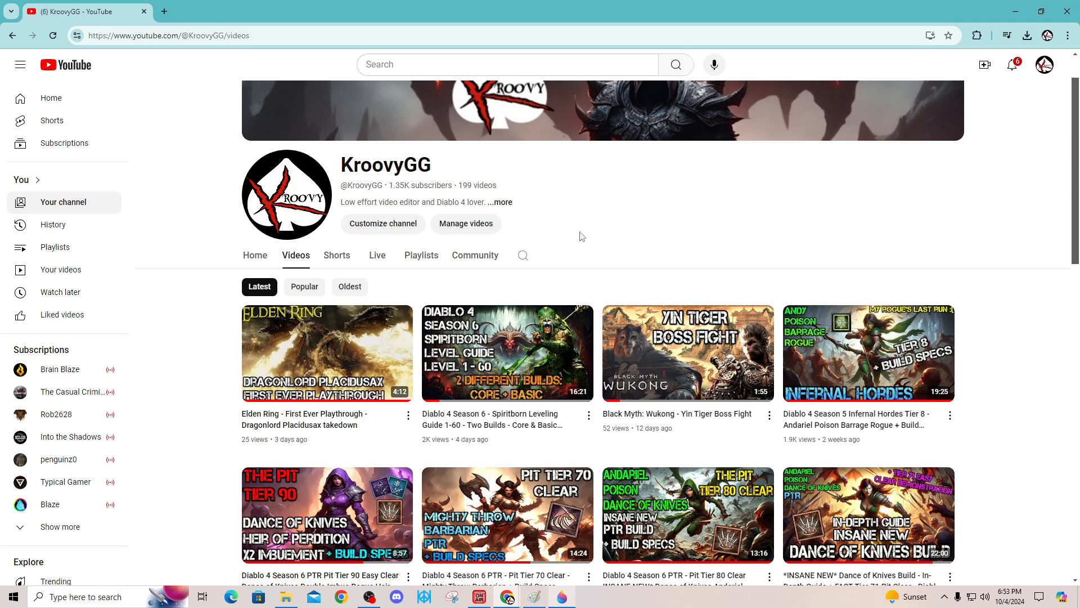
scroll(582, 236, "down", 3)
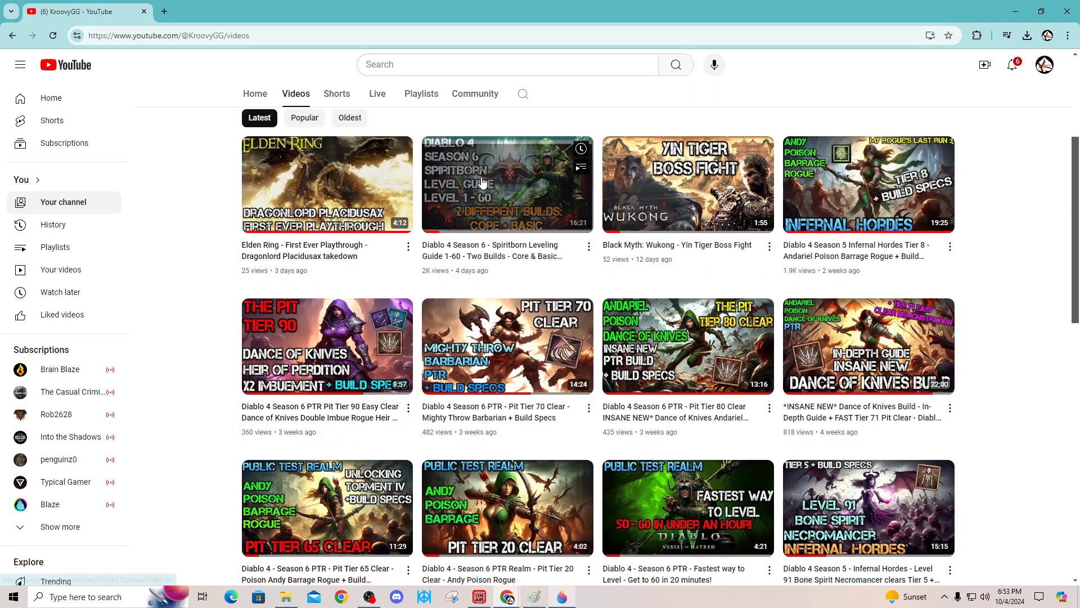
scroll(754, 390, "down", 3)
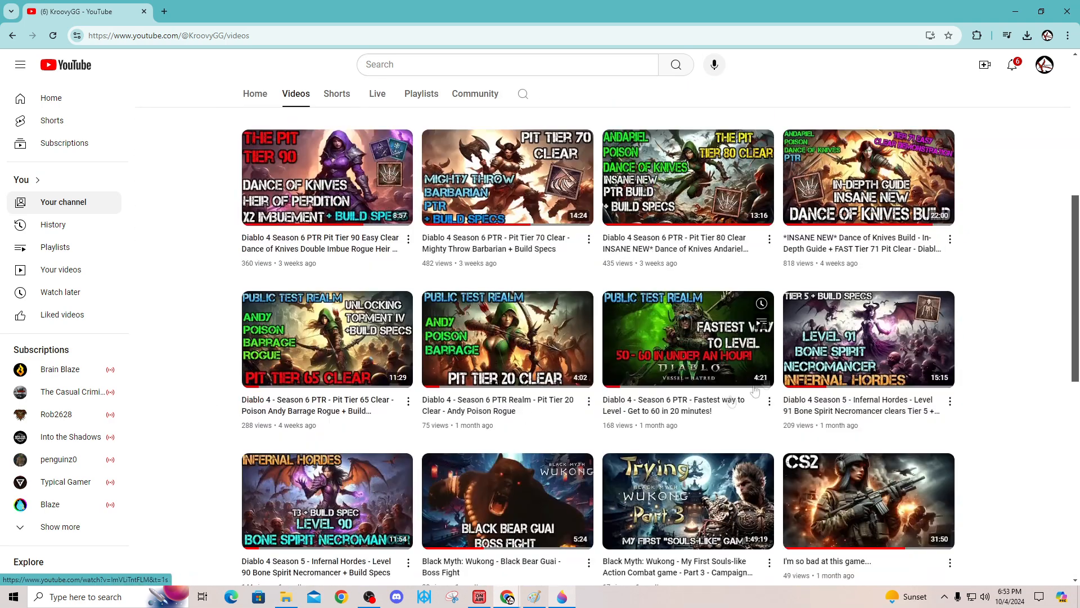
scroll(755, 390, "up", 6)
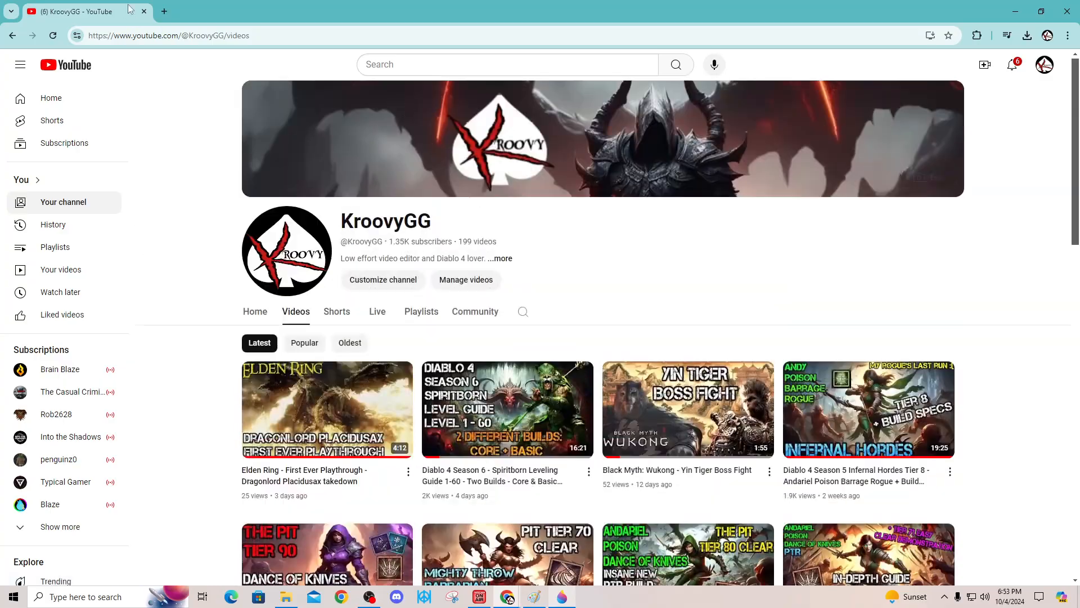
left_click(144, 12)
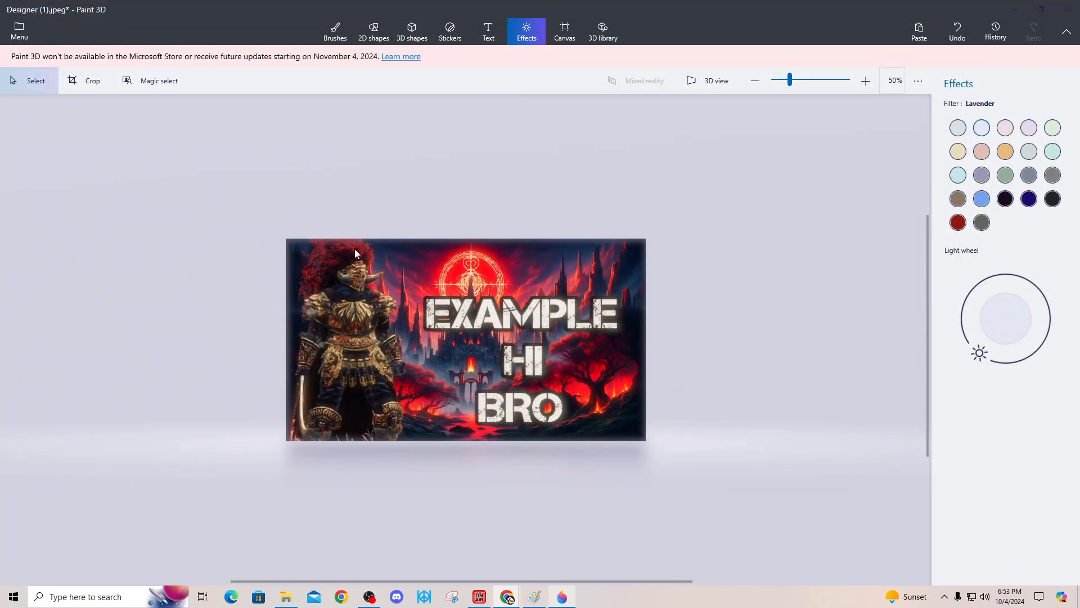